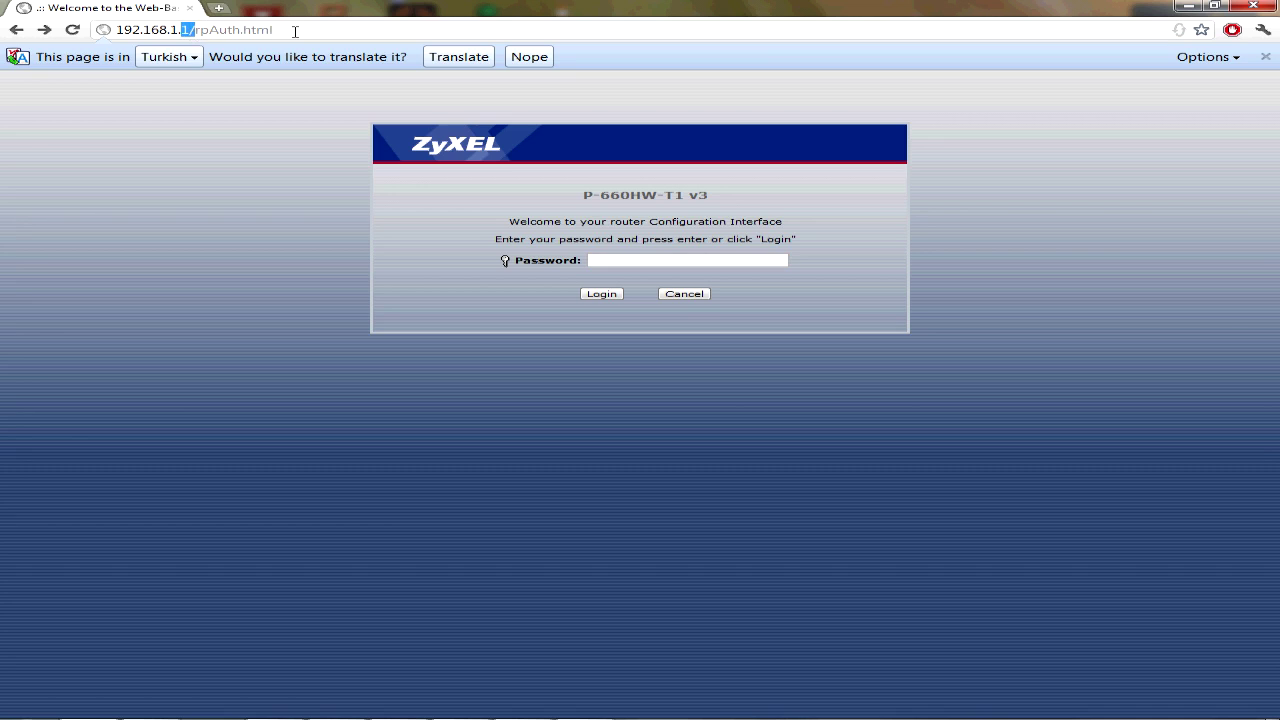
# Step: Go to 192.168.1.1 and log in to the router with the admin password
pyautogui.moveTo(275, 29); pyautogui.dragTo(72, 24)
pyautogui.press('BackSpace')
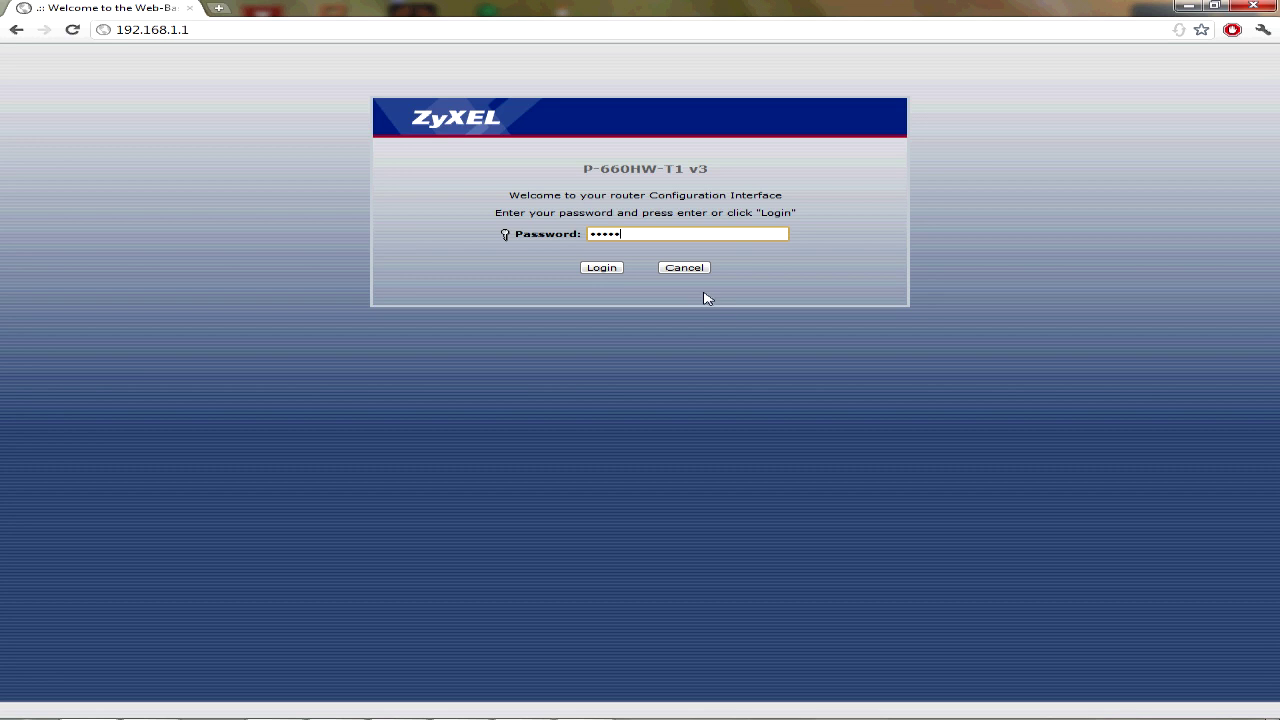
pyautogui.click(604, 268)
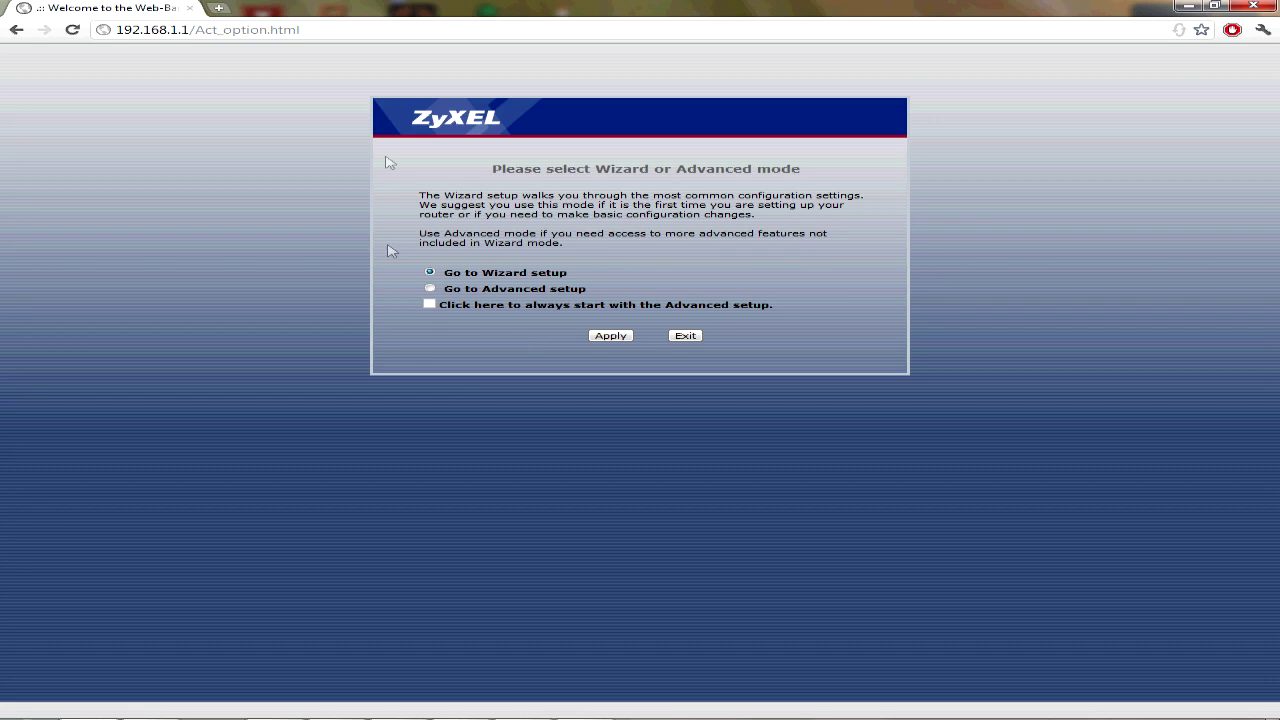
# Step: Switch to Advanced setup and view the Security > Firewall settings
pyautogui.click(430, 288)
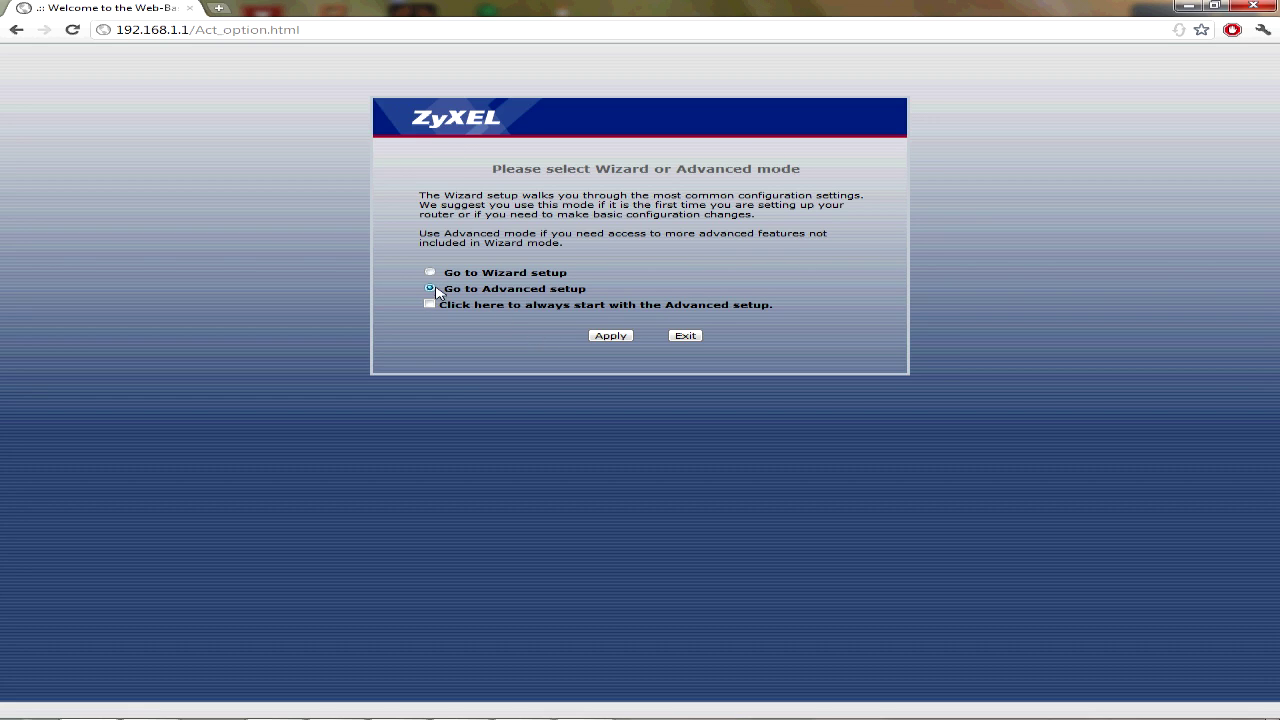
pyautogui.click(612, 338)
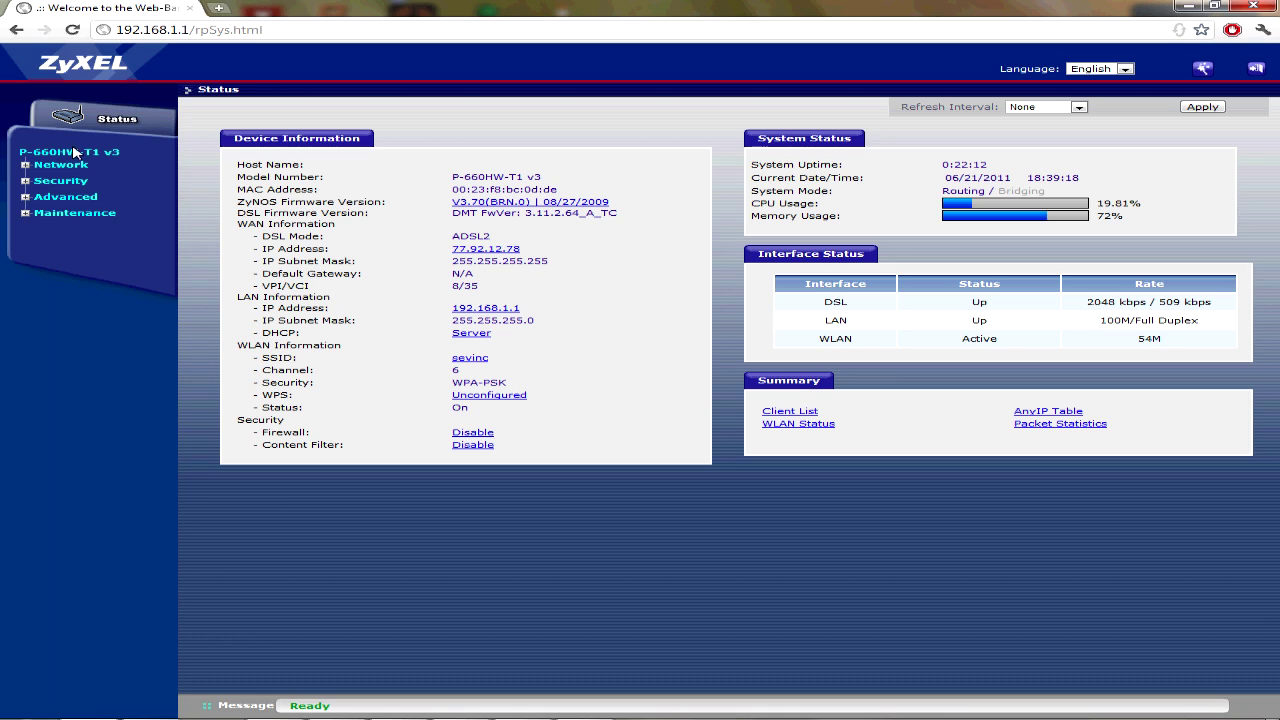
pyautogui.click(30, 182)
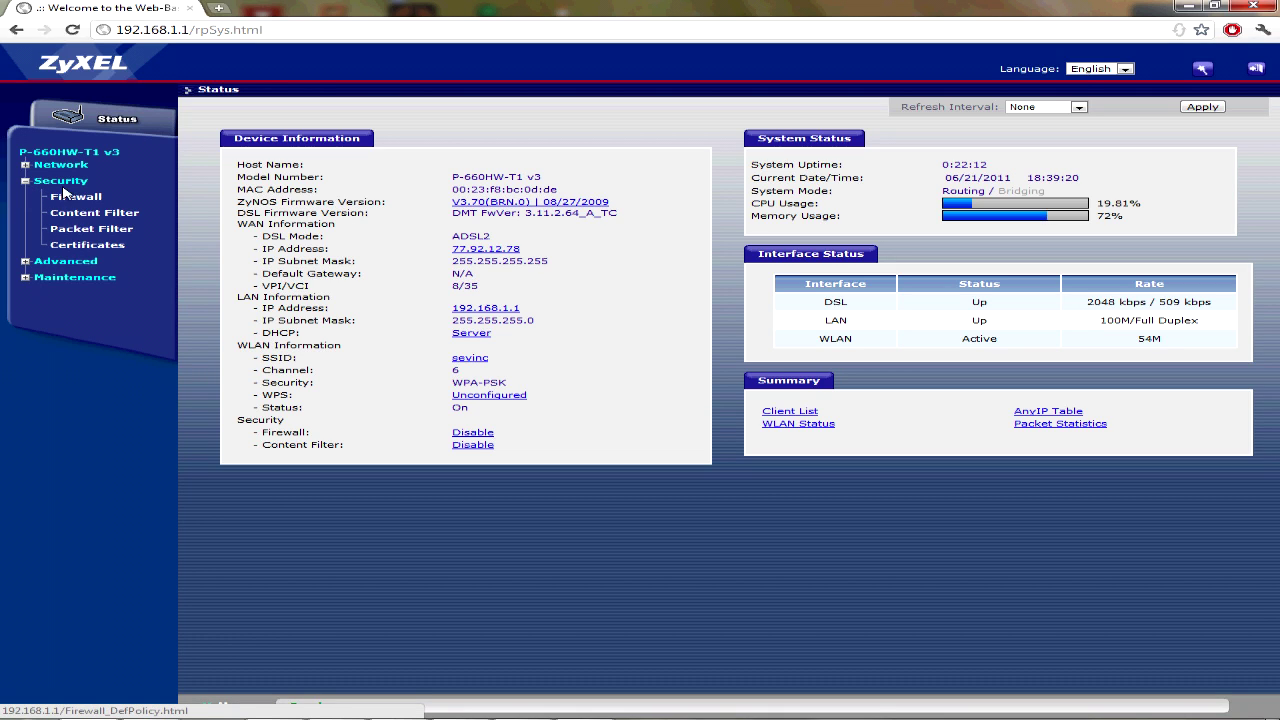
pyautogui.click(74, 213)
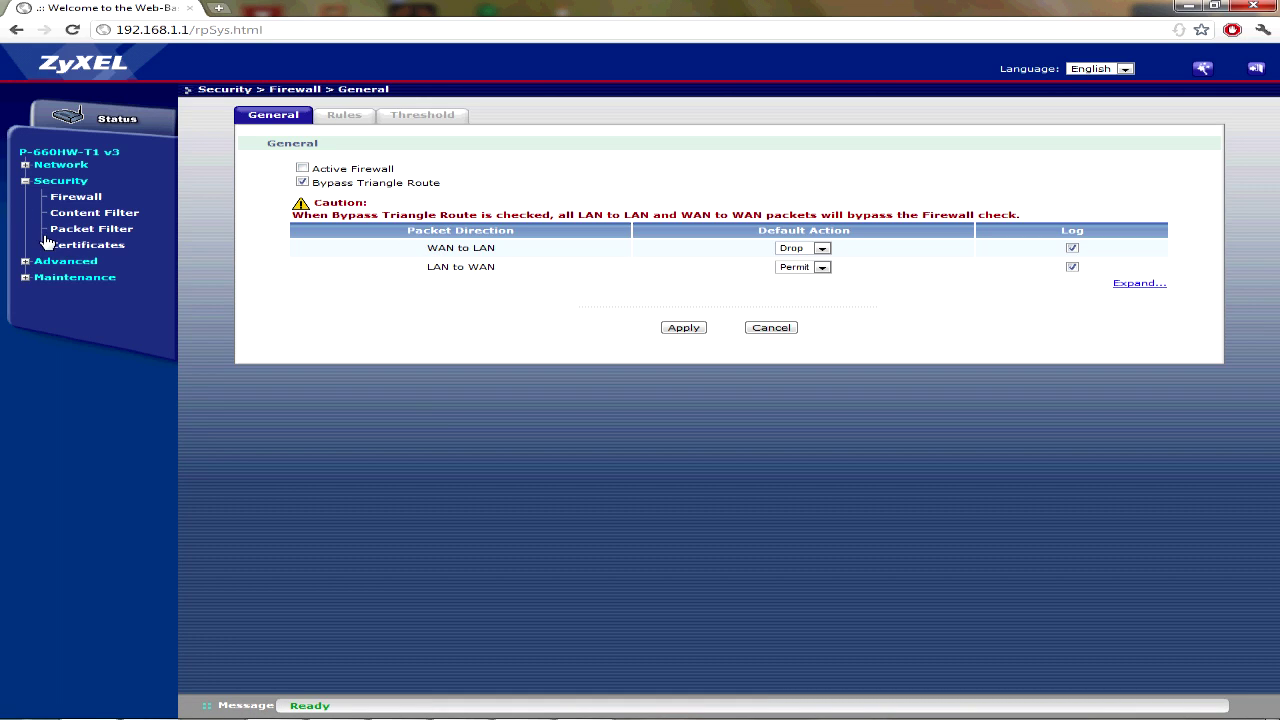
# Step: Collapse Security and open the Network > NAT page
pyautogui.click(26, 181)
pyautogui.click(26, 165)
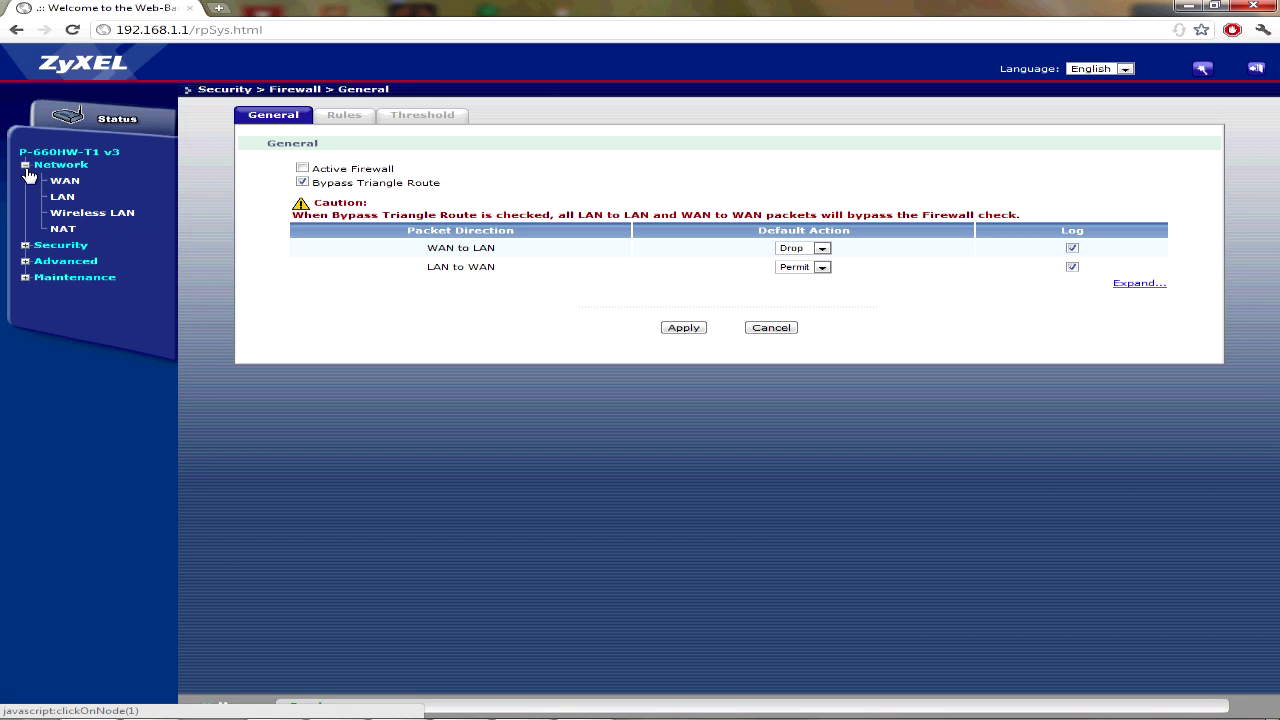
pyautogui.click(60, 230)
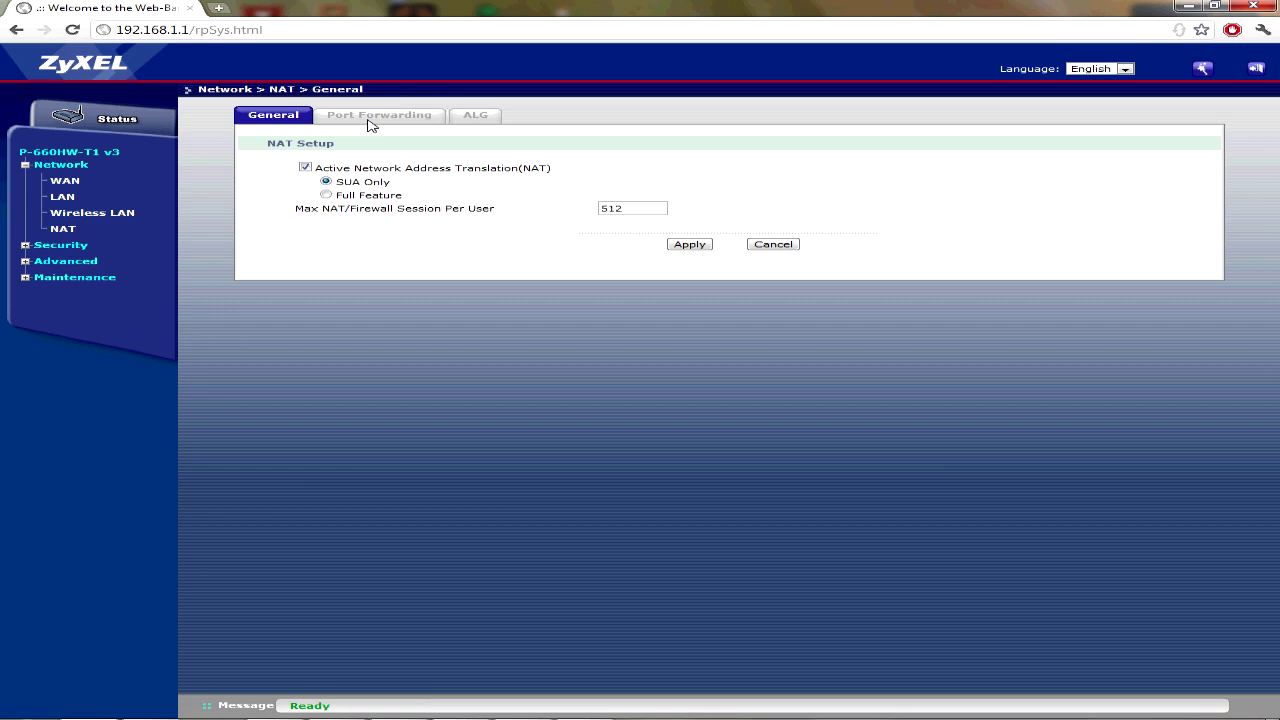
# Step: Show the NAT Port Forwarding table with its eight rules, including heleleo on port 10101
pyautogui.click(390, 119)
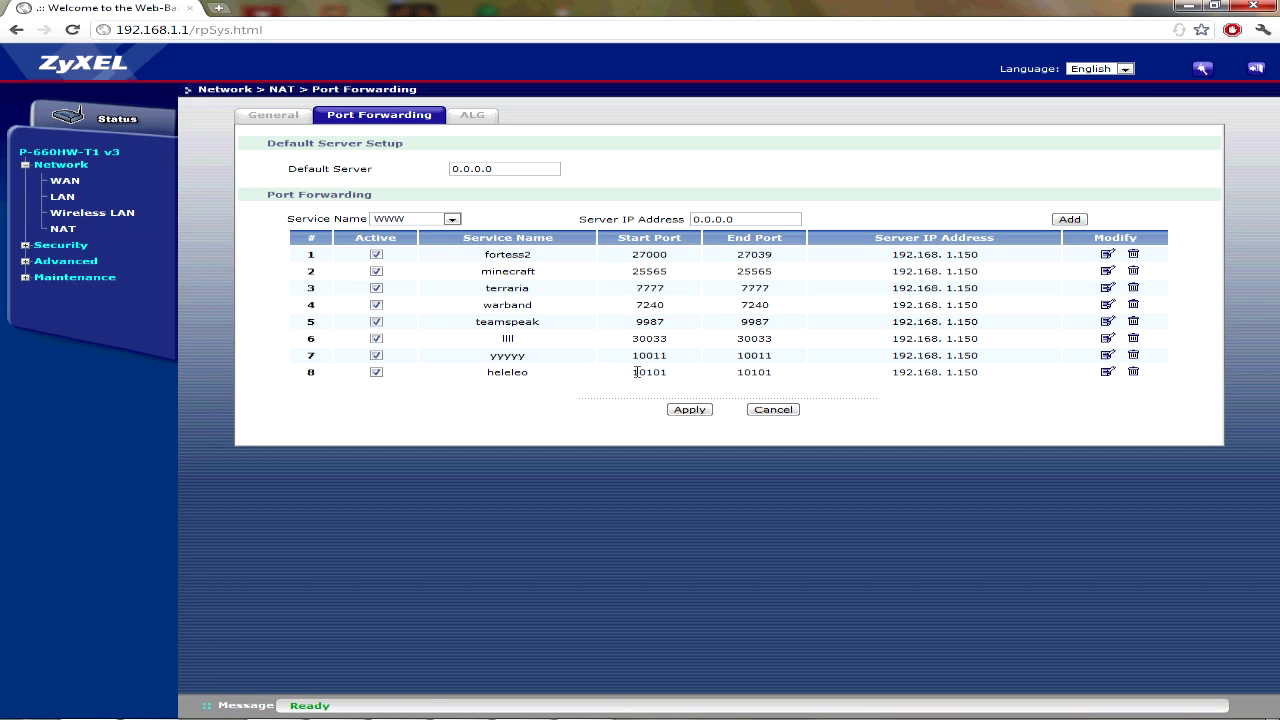
# Step: Check TCP port 10101 in PFPortChecker, rerunning until it reports OPEN
pyautogui.hotkey('alt', 'Tab')
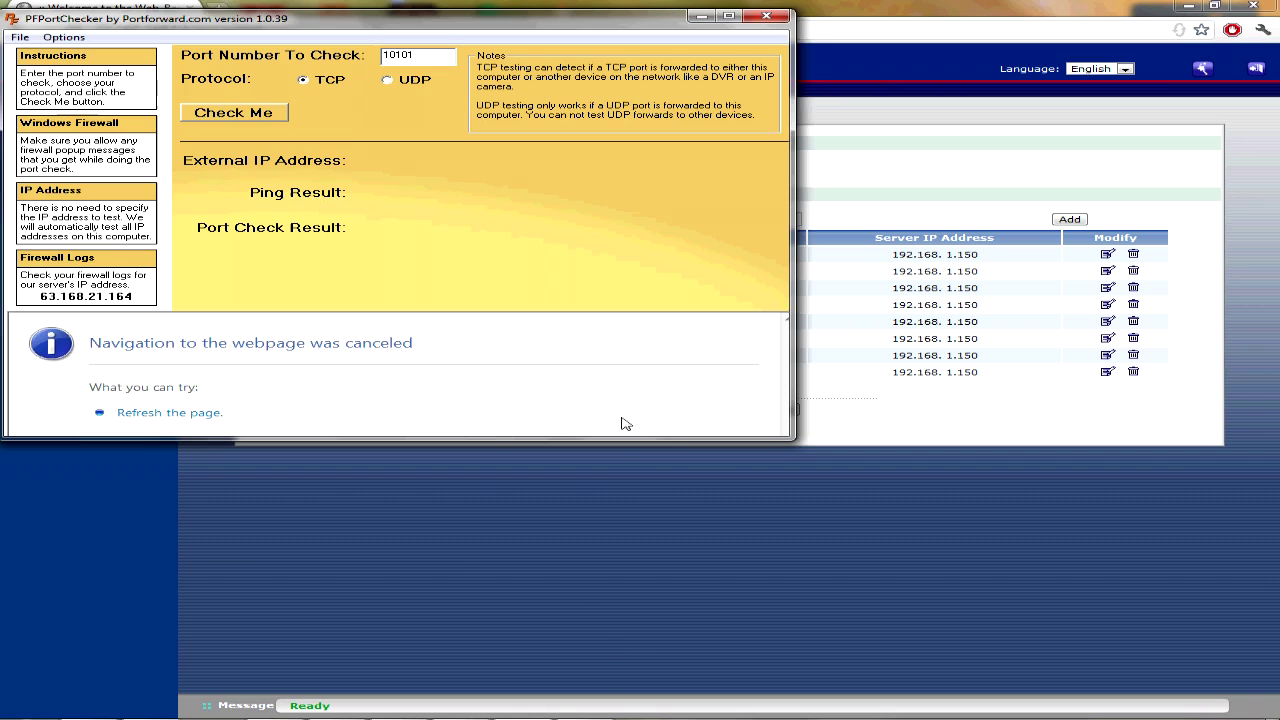
pyautogui.click(252, 111)
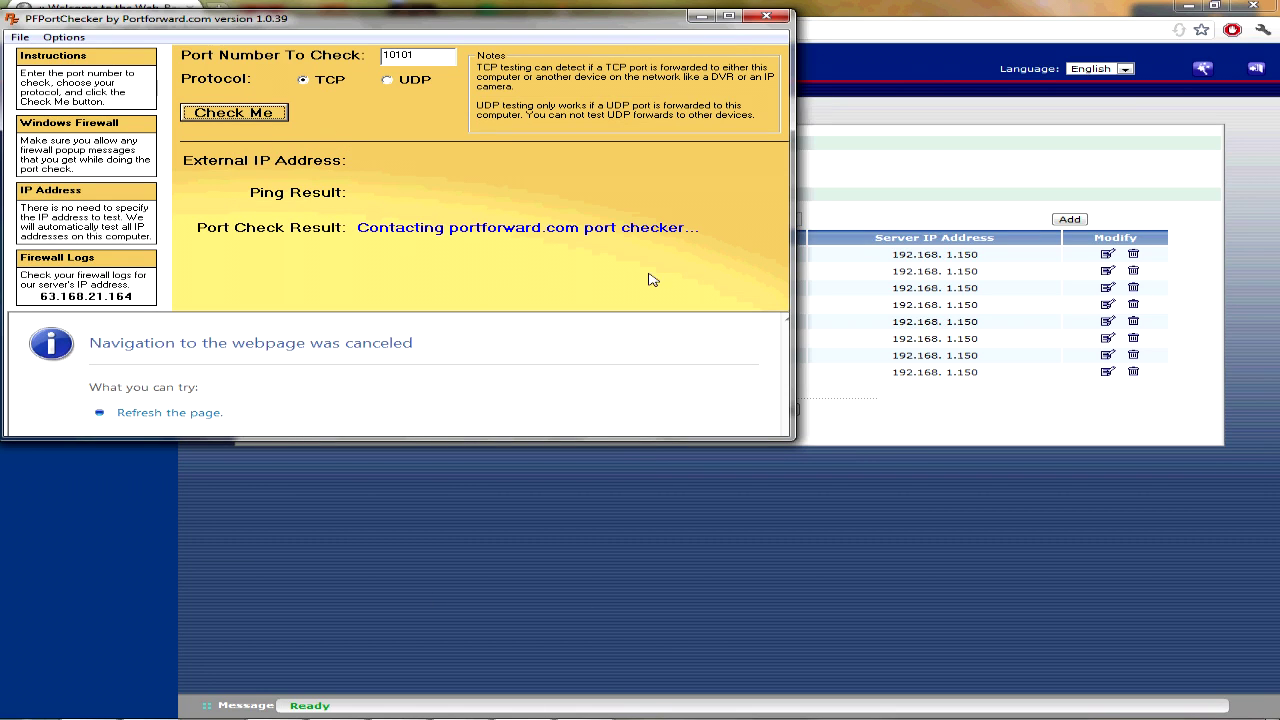
pyautogui.moveTo(563, 22); pyautogui.dragTo(989, 213)
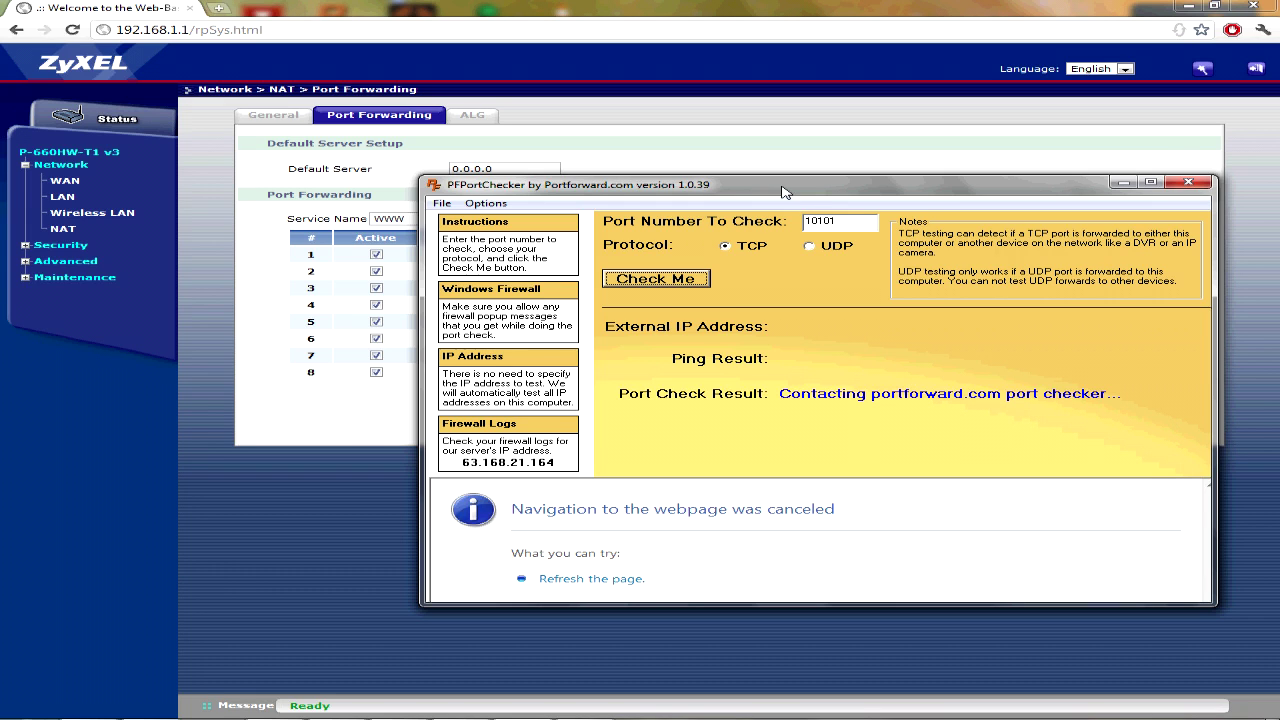
pyautogui.moveTo(784, 192); pyautogui.dragTo(666, 150)
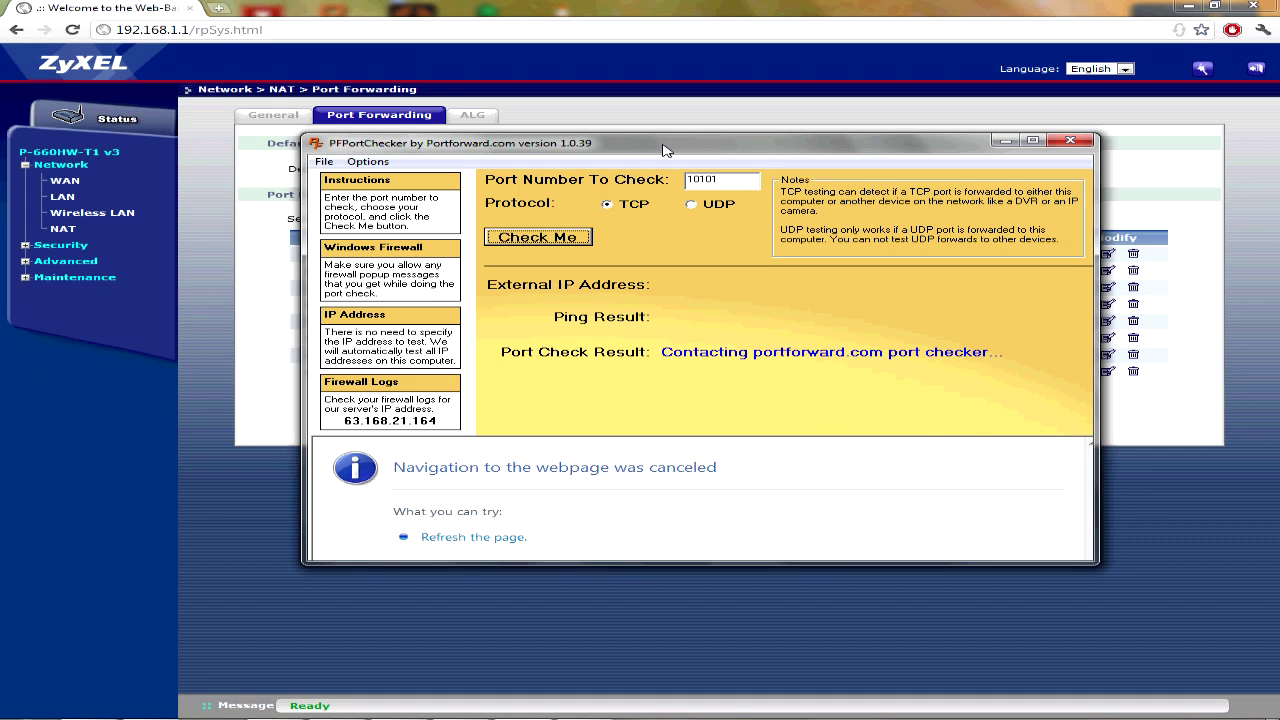
pyautogui.moveTo(664, 148); pyautogui.dragTo(307, 59)
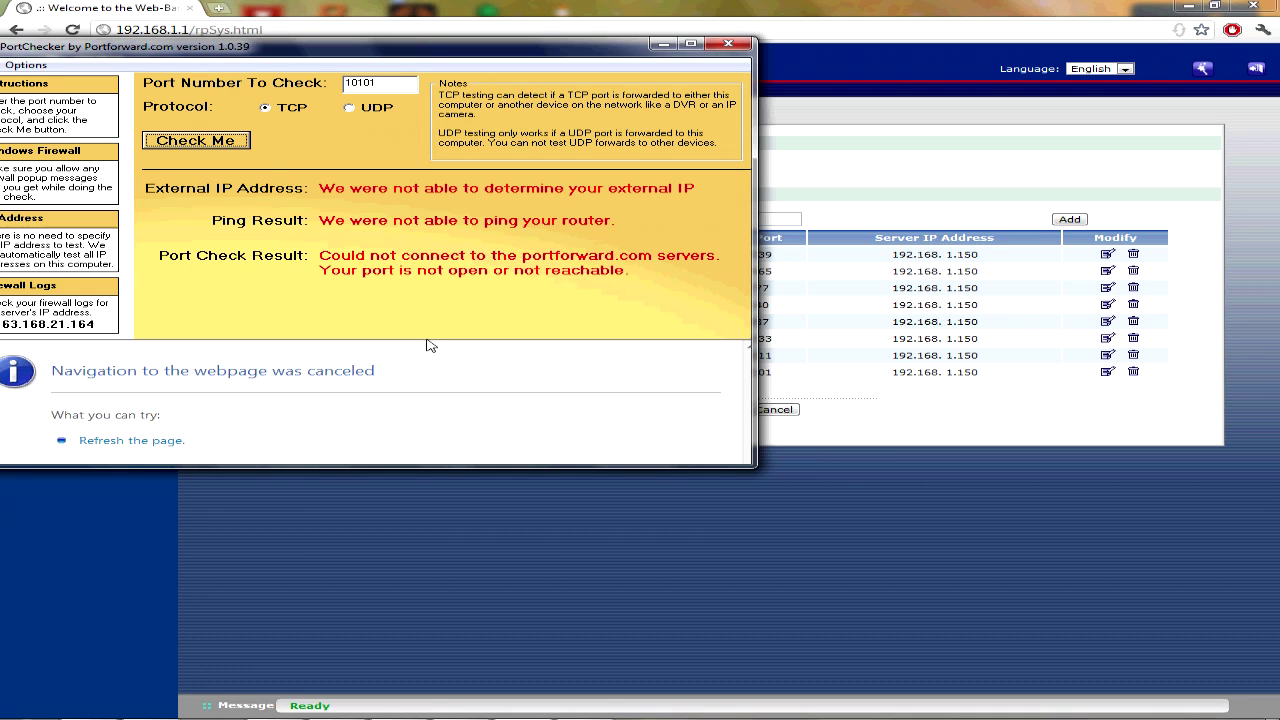
pyautogui.click(235, 146)
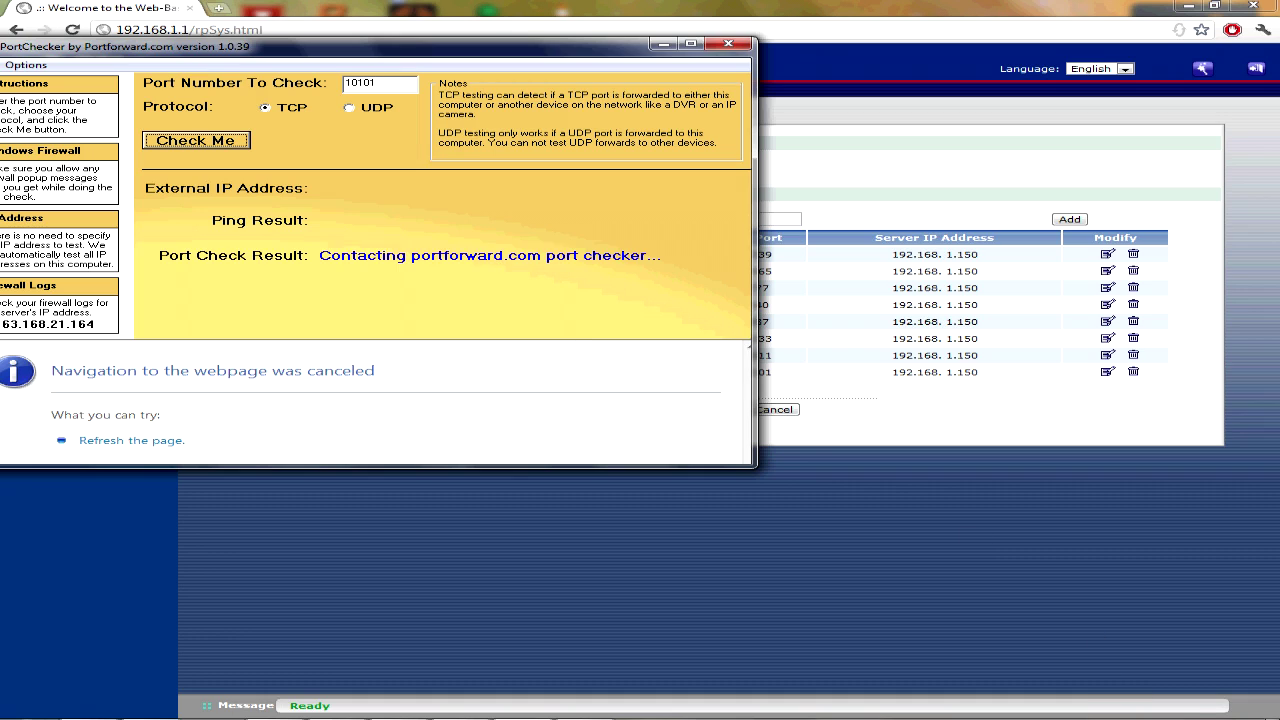
# Step: Use the notification-area tray icon's menu, then minimize PFPortChecker to show the forwarding table
pyautogui.click(1155, 717)
pyautogui.rightClick(1148, 611)
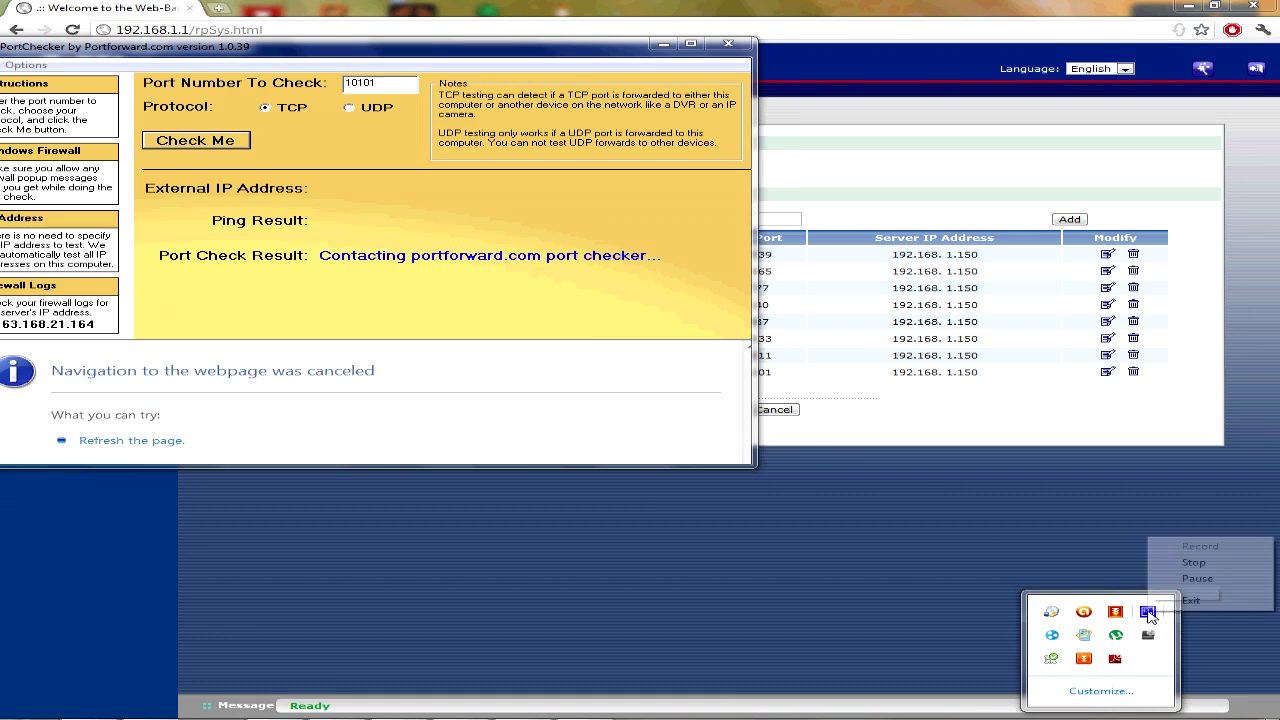
pyautogui.click(1197, 578)
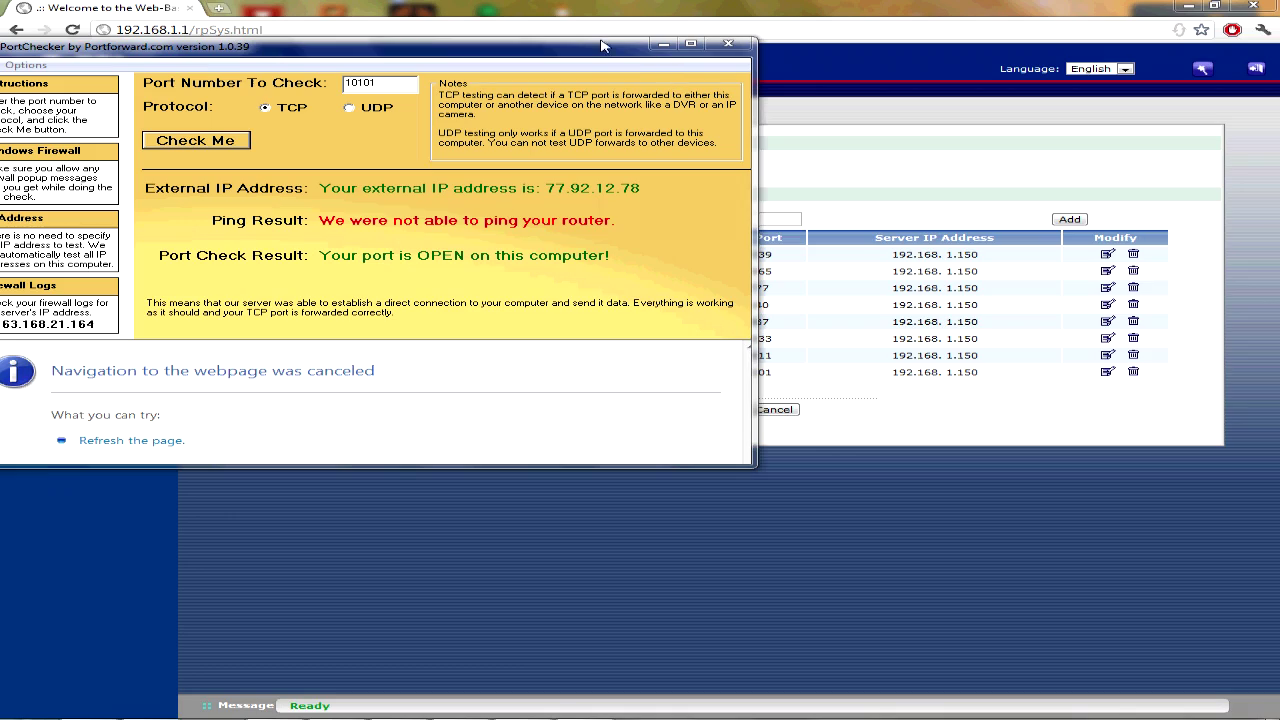
pyautogui.moveTo(604, 46); pyautogui.dragTo(1094, 170)
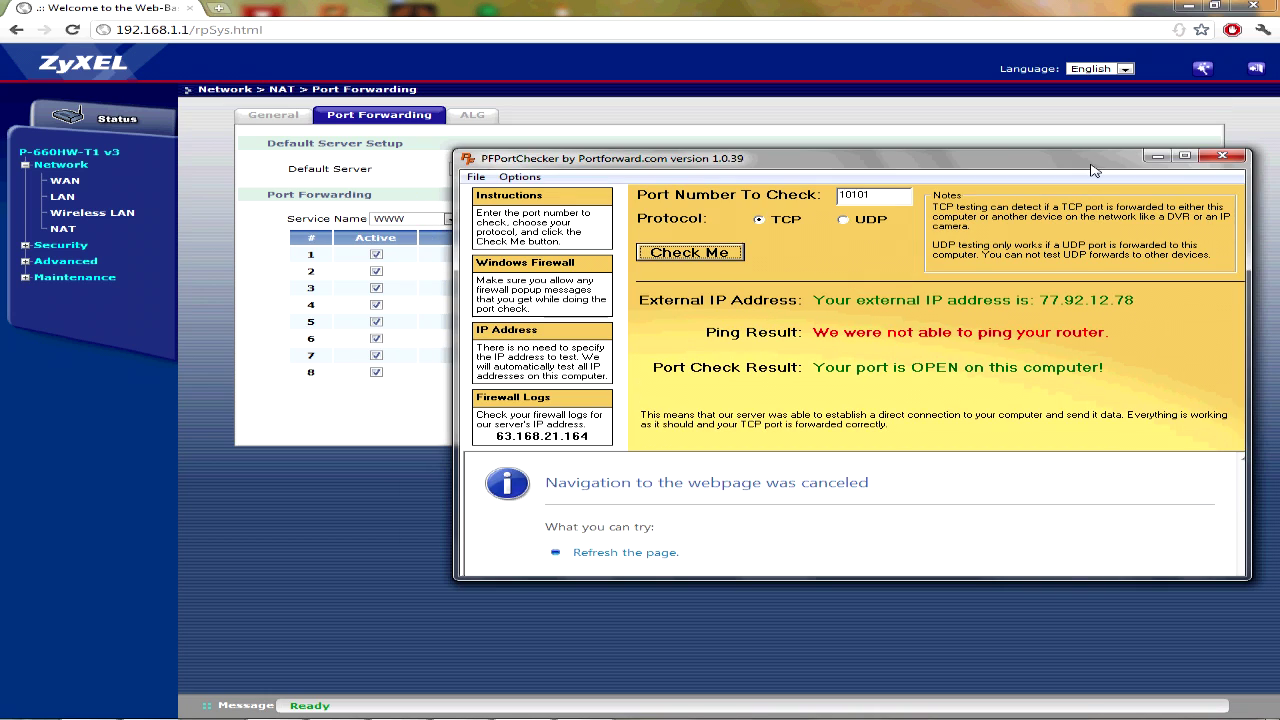
pyautogui.click(1156, 157)
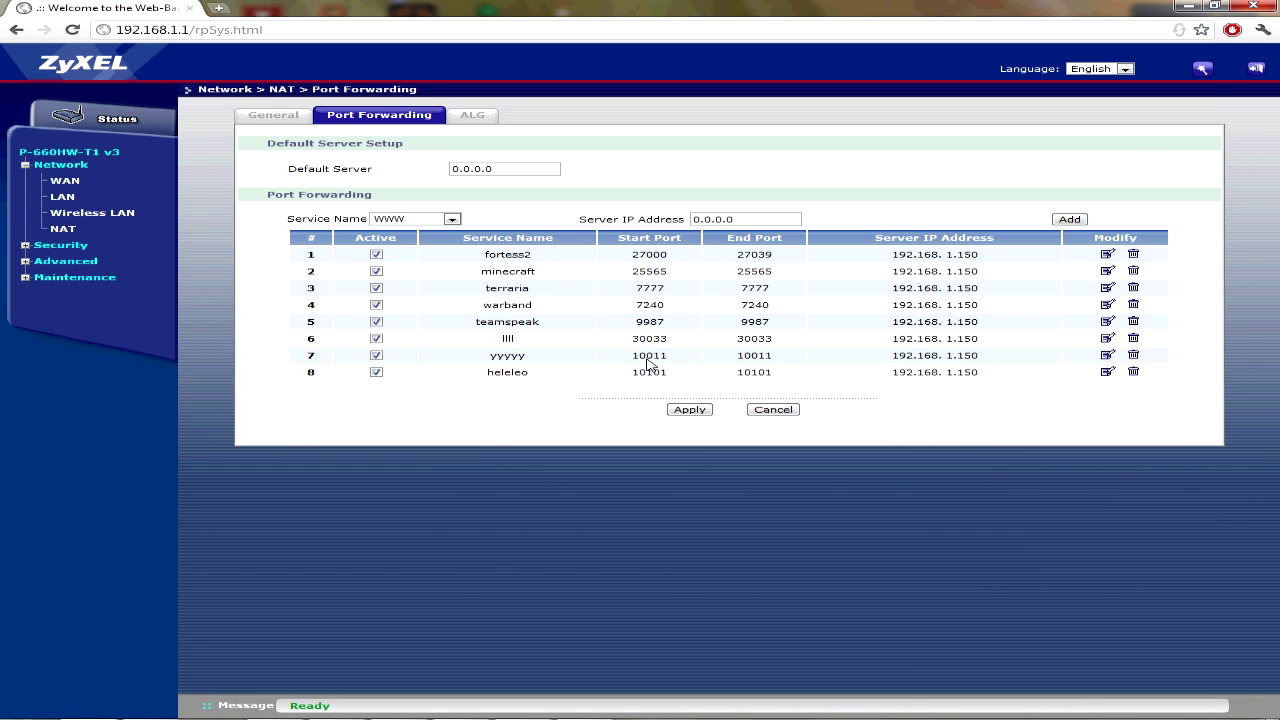
# Step: Delete the heleleo port 10101 rule and recheck port 10101 in PFPortChecker
pyautogui.click(1133, 371)
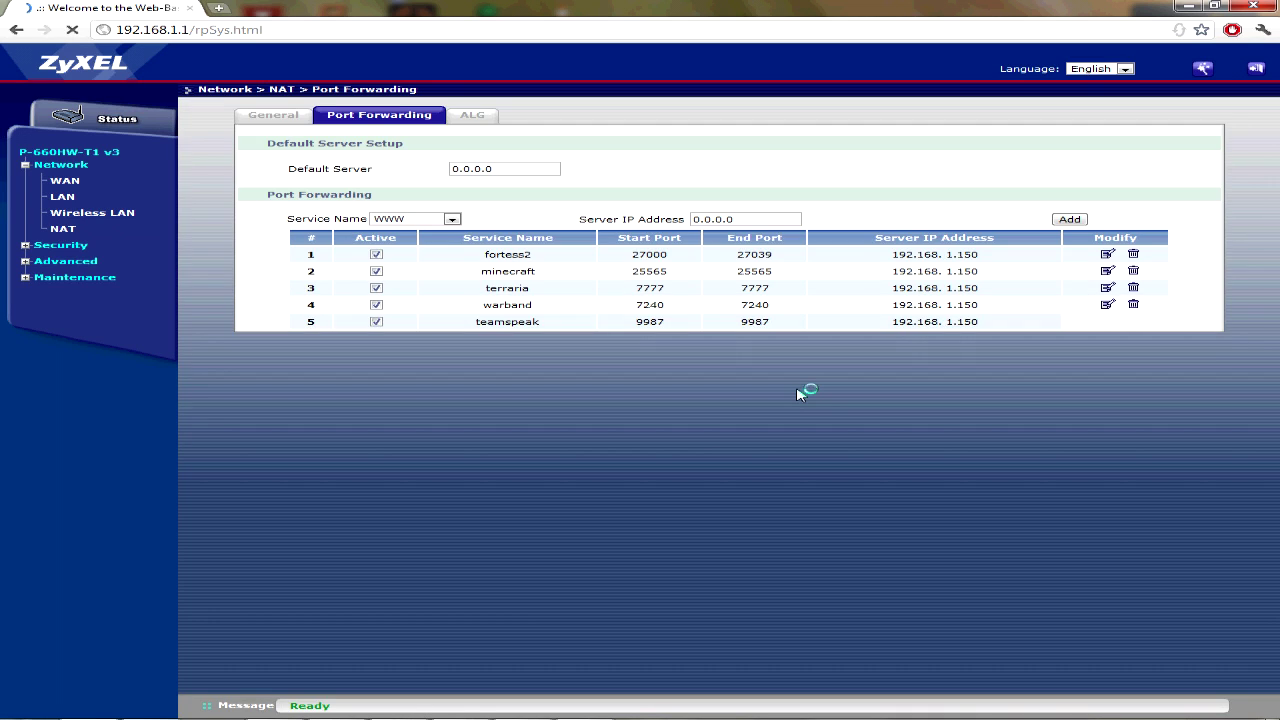
pyautogui.click(550, 715)
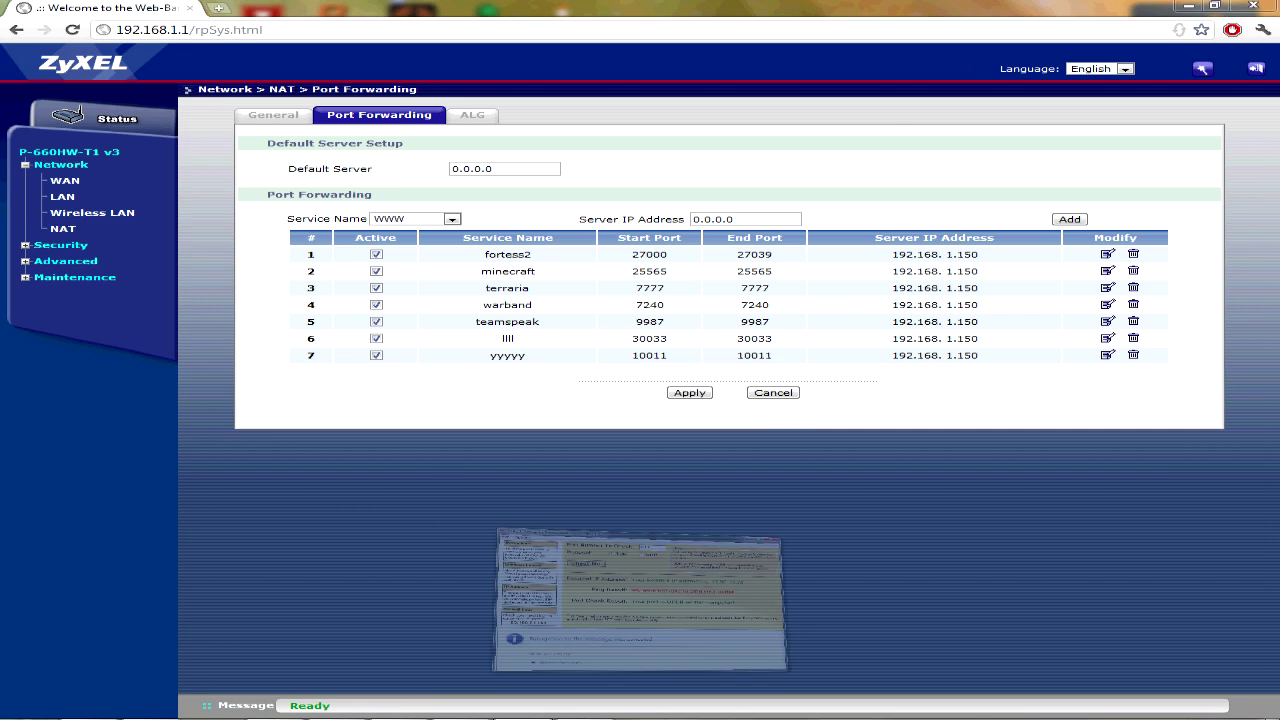
pyautogui.click(676, 256)
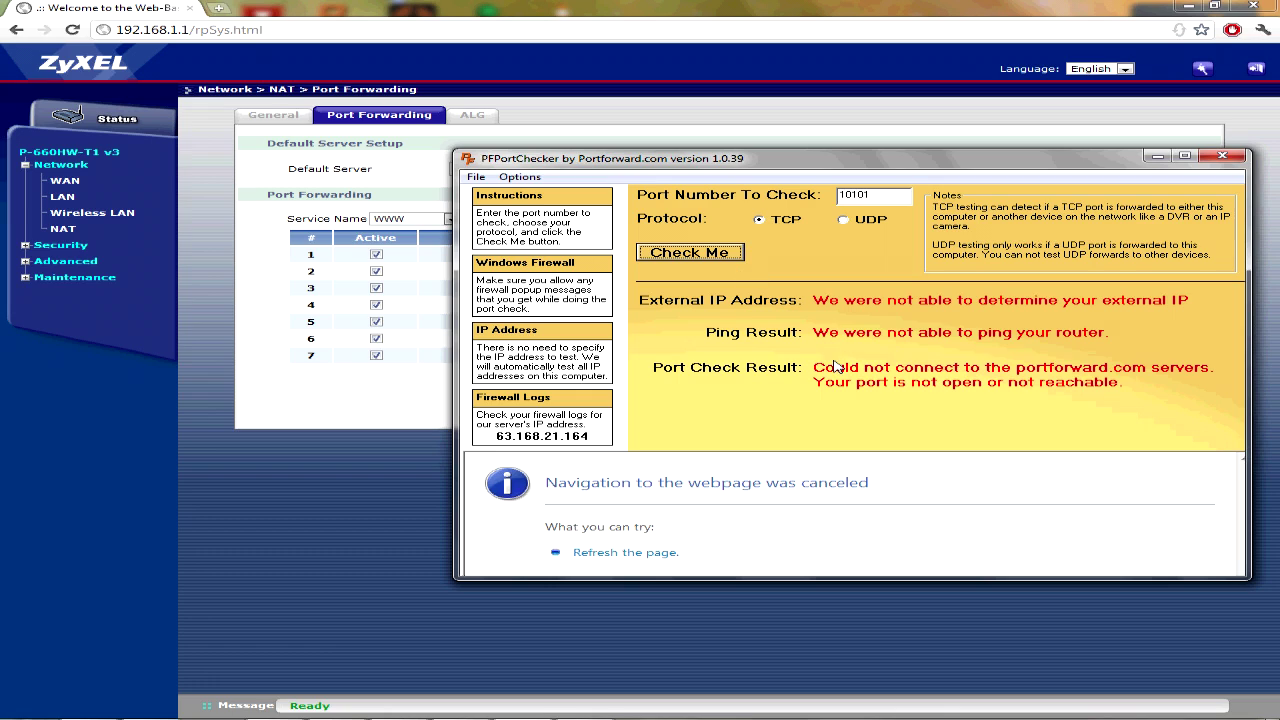
# Step: Rerun the TCP port 10101 check, then minimize PFPortChecker to reveal the seven-rule table
pyautogui.click(725, 254)
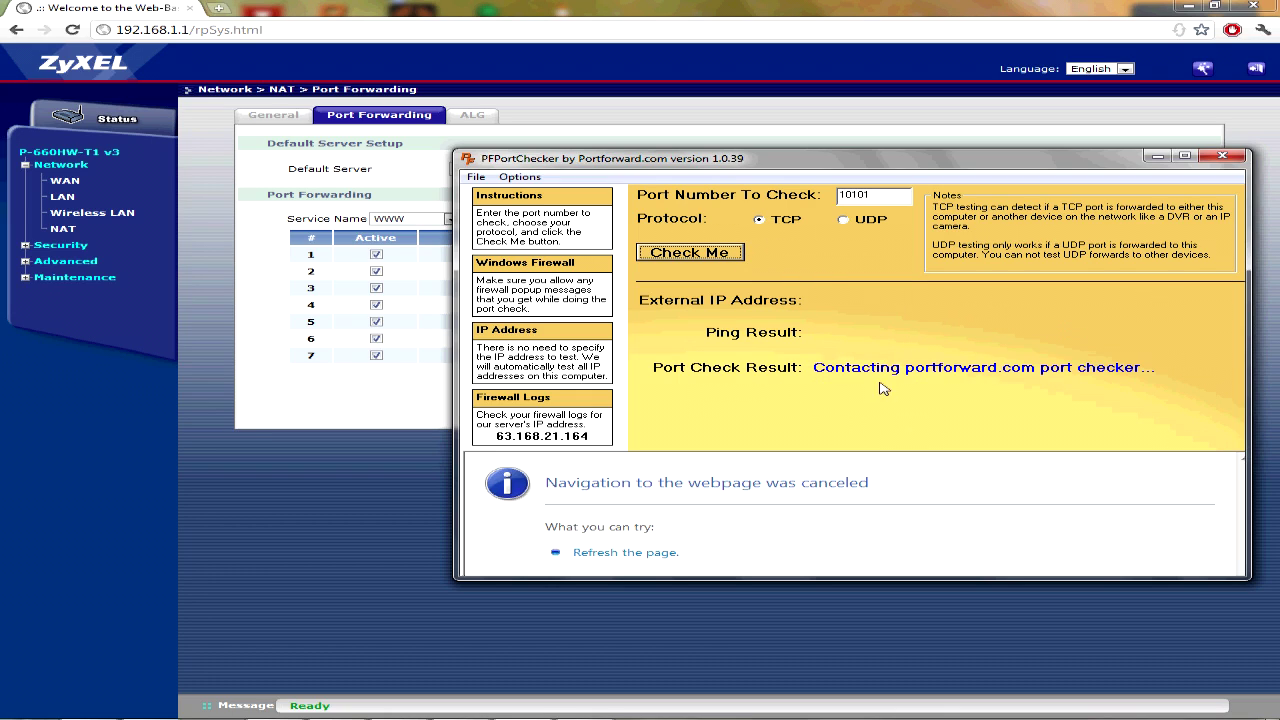
pyautogui.moveTo(826, 160); pyautogui.dragTo(737, 131)
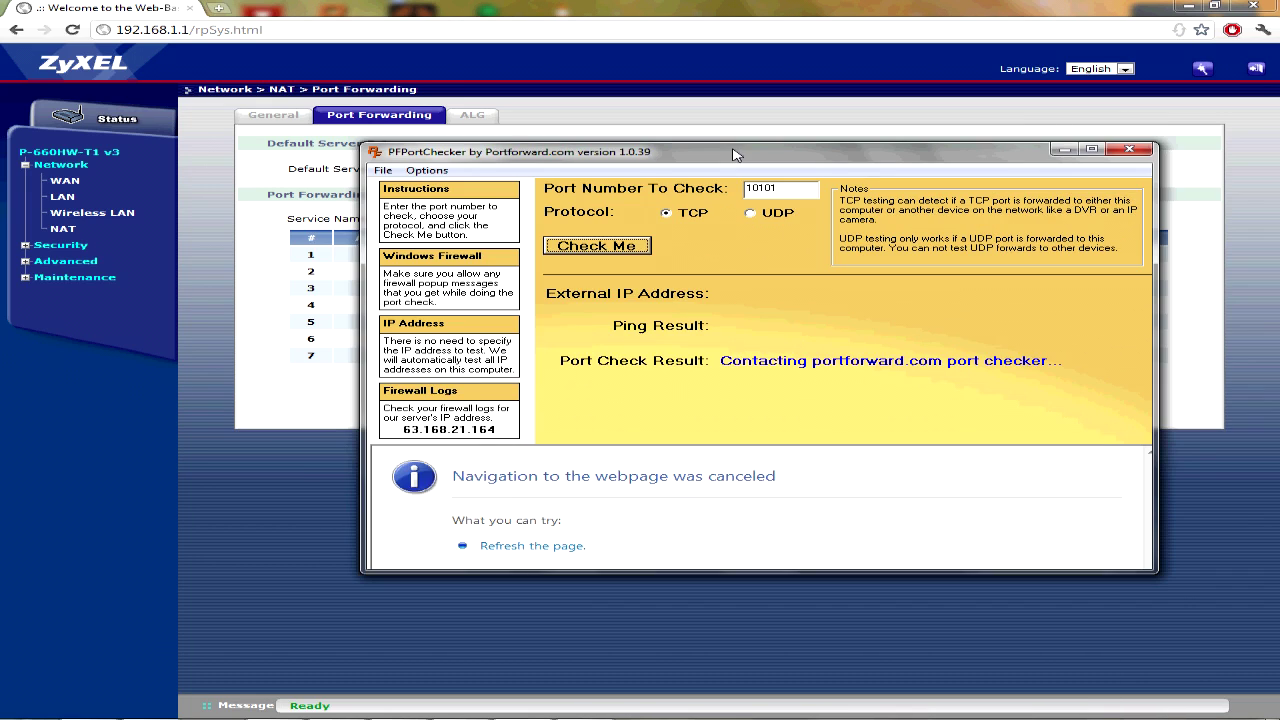
pyautogui.click(1067, 127)
# Step: Create an active User define rule named 'lololololol' with start and end port 10101
pyautogui.click(452, 219)
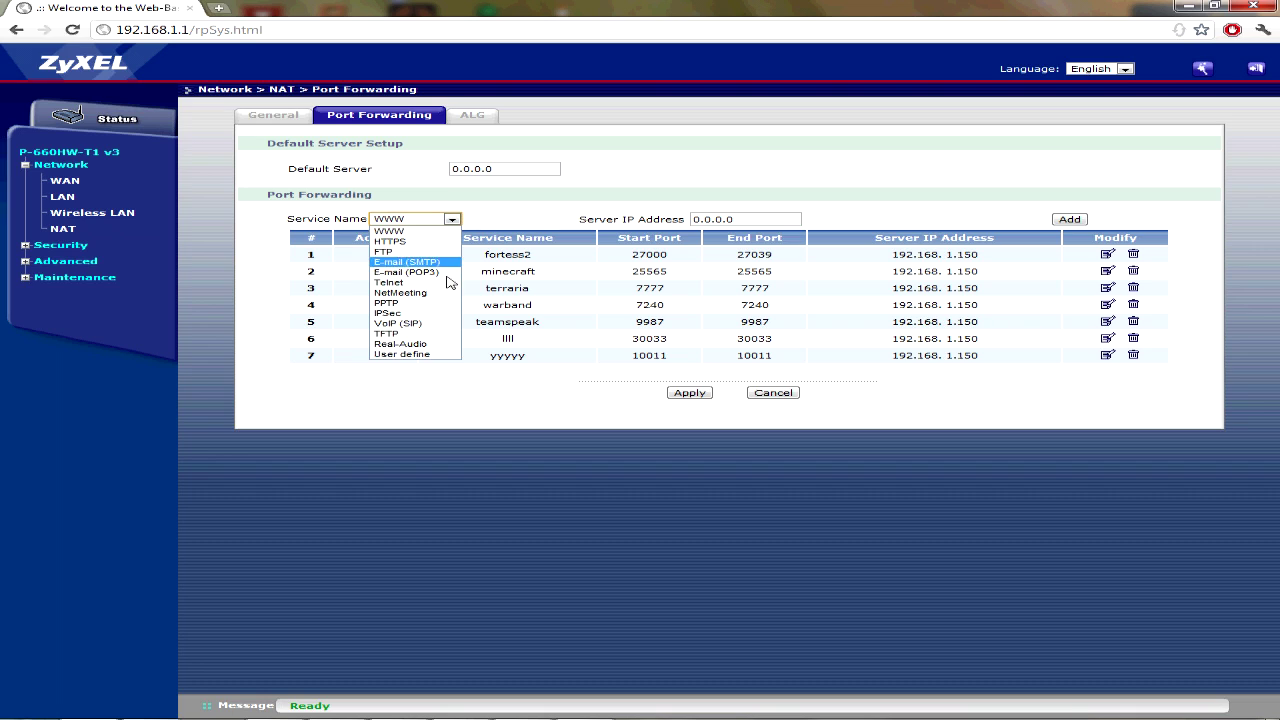
pyautogui.click(412, 355)
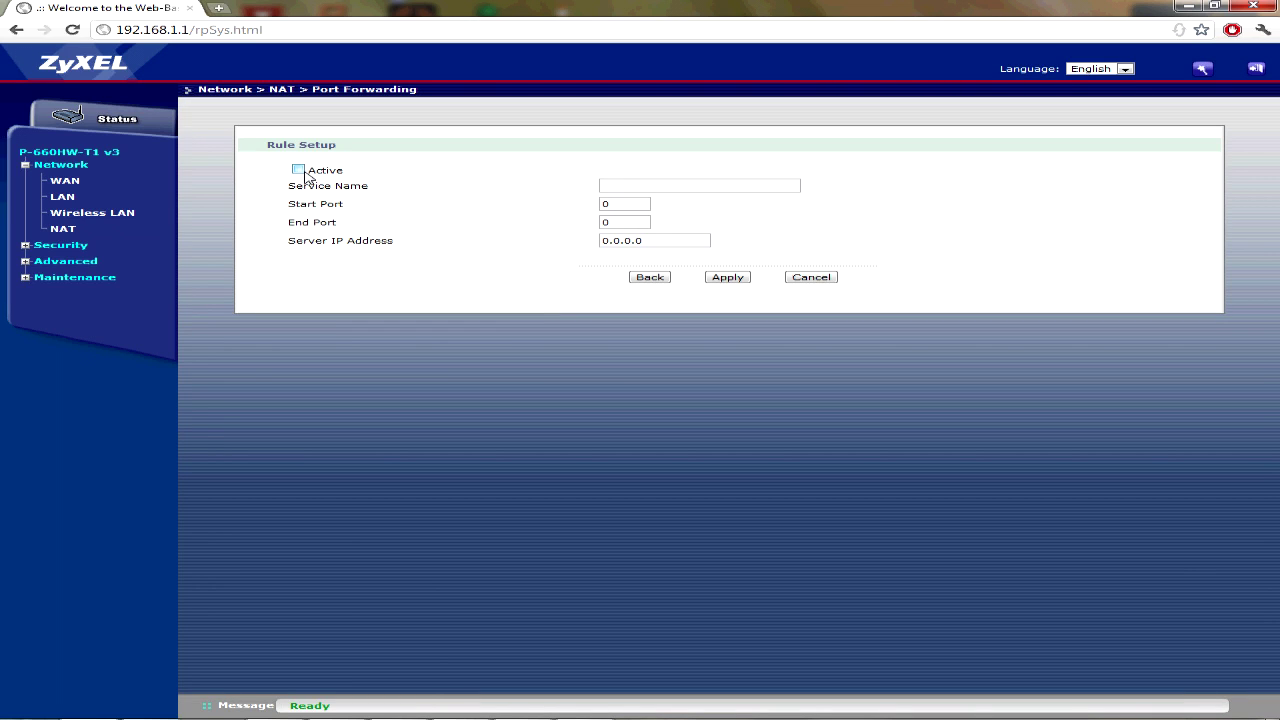
pyautogui.click(300, 172)
pyautogui.click(642, 186)
pyautogui.write('lololololol')
pyautogui.click(613, 207)
pyautogui.write('10101')
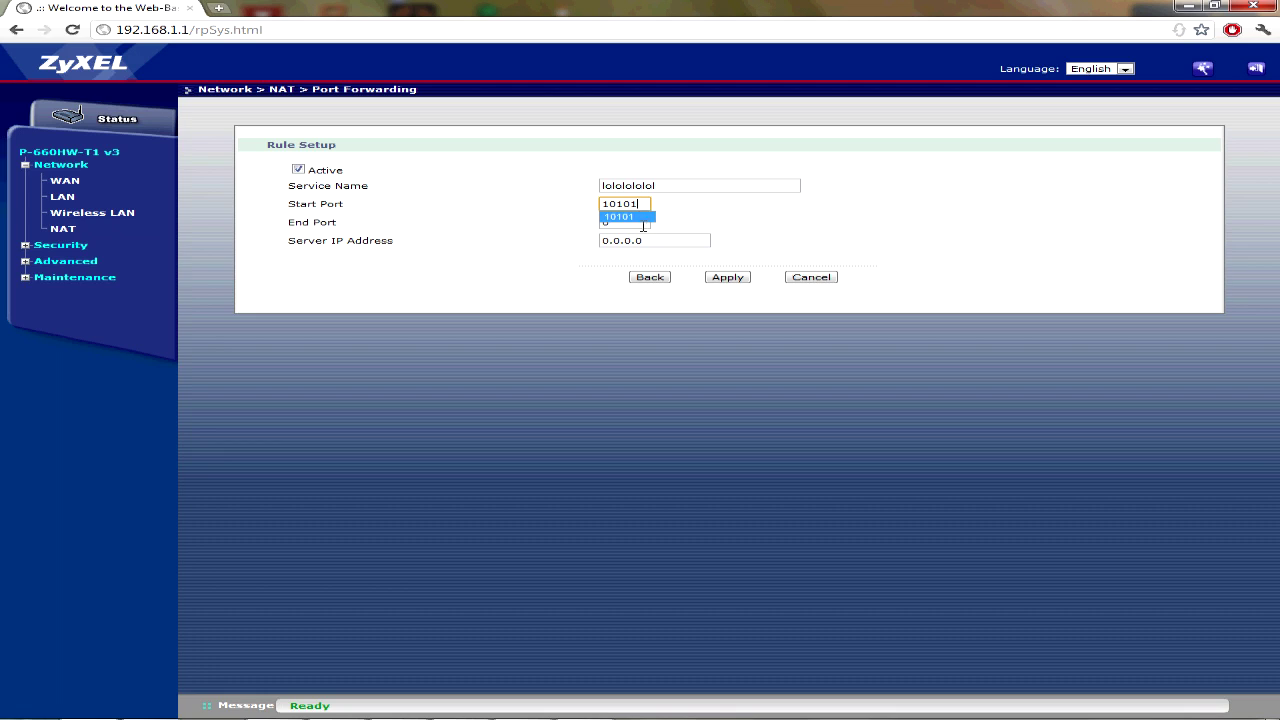
pyautogui.click(642, 225)
pyautogui.write('10101')
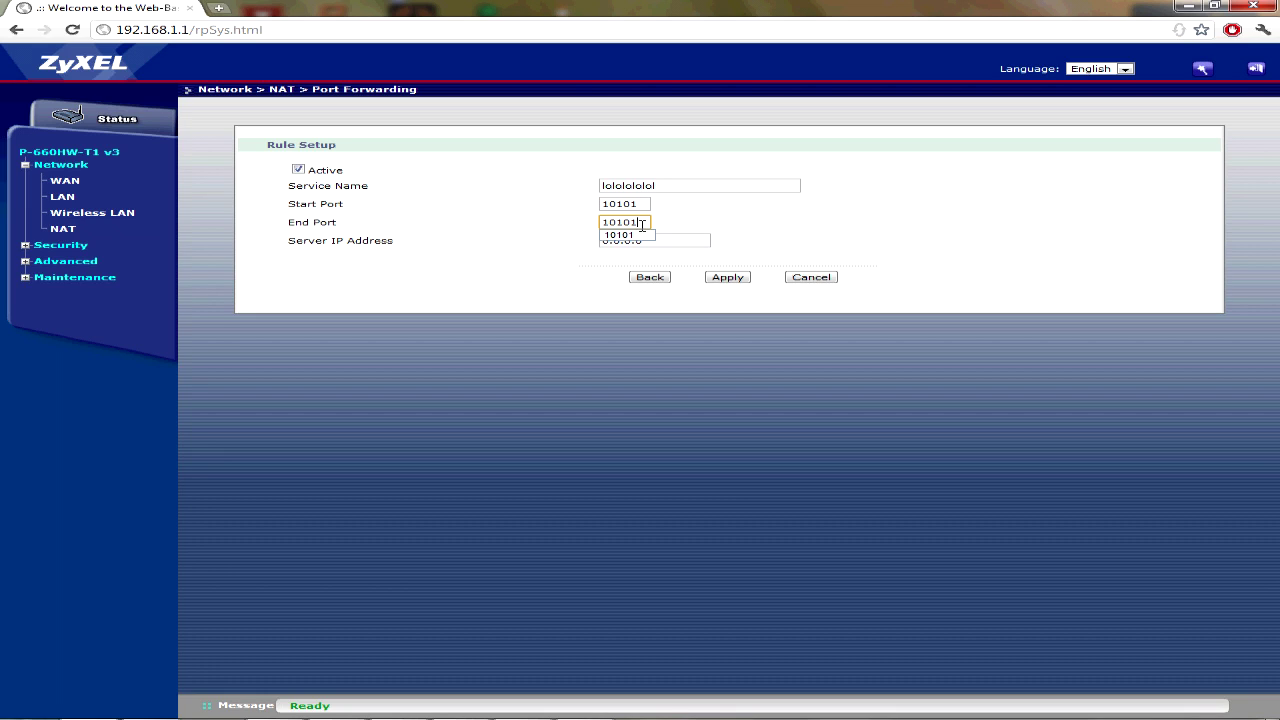
pyautogui.click(678, 243)
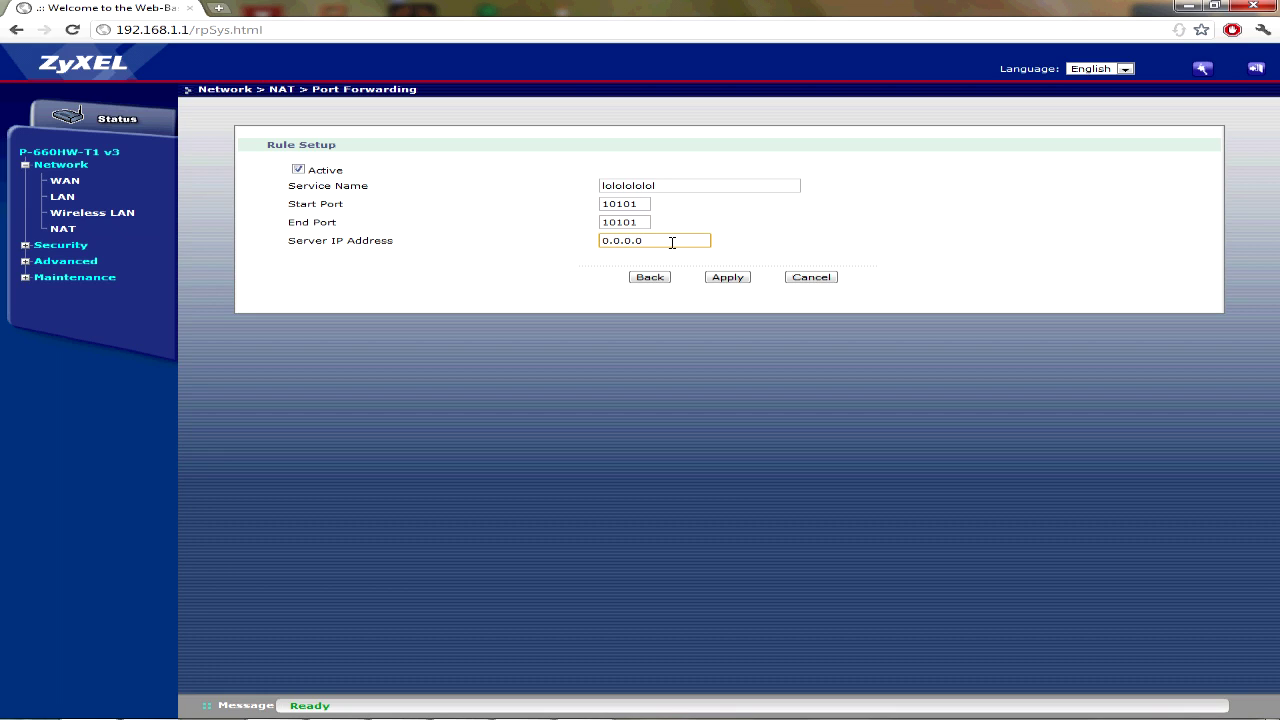
# Step: Run ipconfig to read the PC's IPv4 address 192.168.1.150, then return to the browser
pyautogui.click(461, 665)
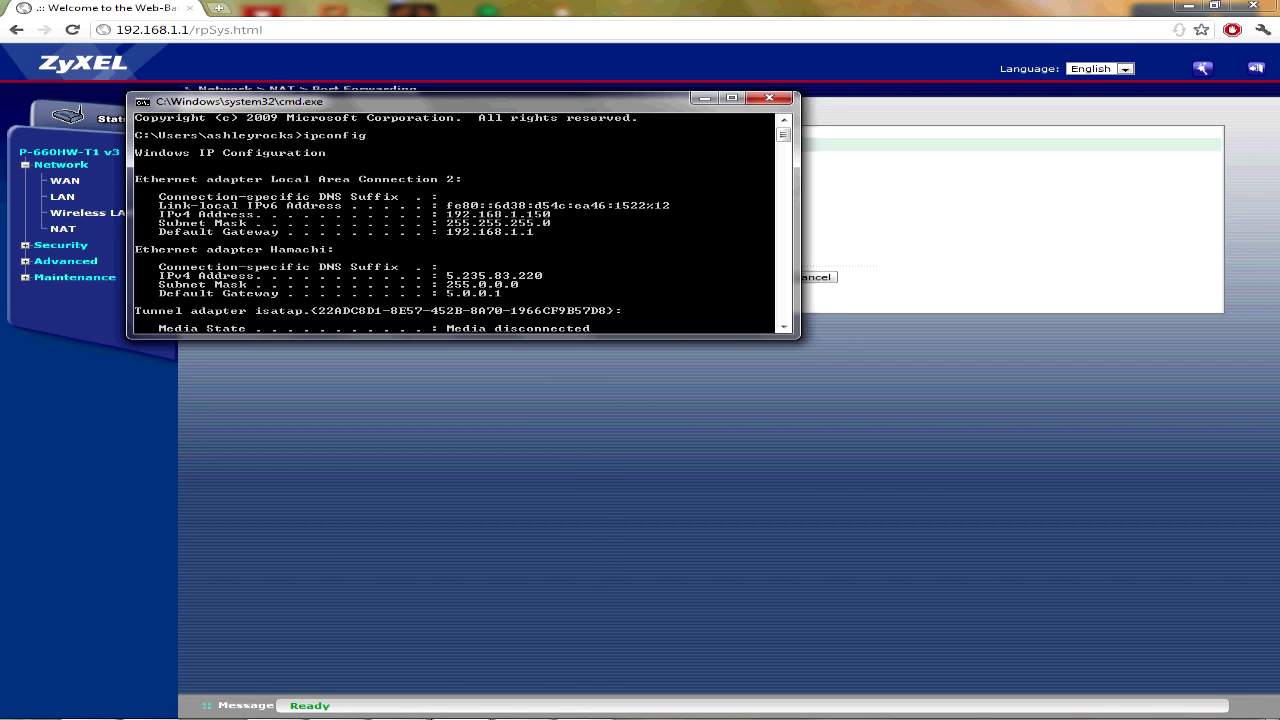
pyautogui.scroll(-5, 607, 270)
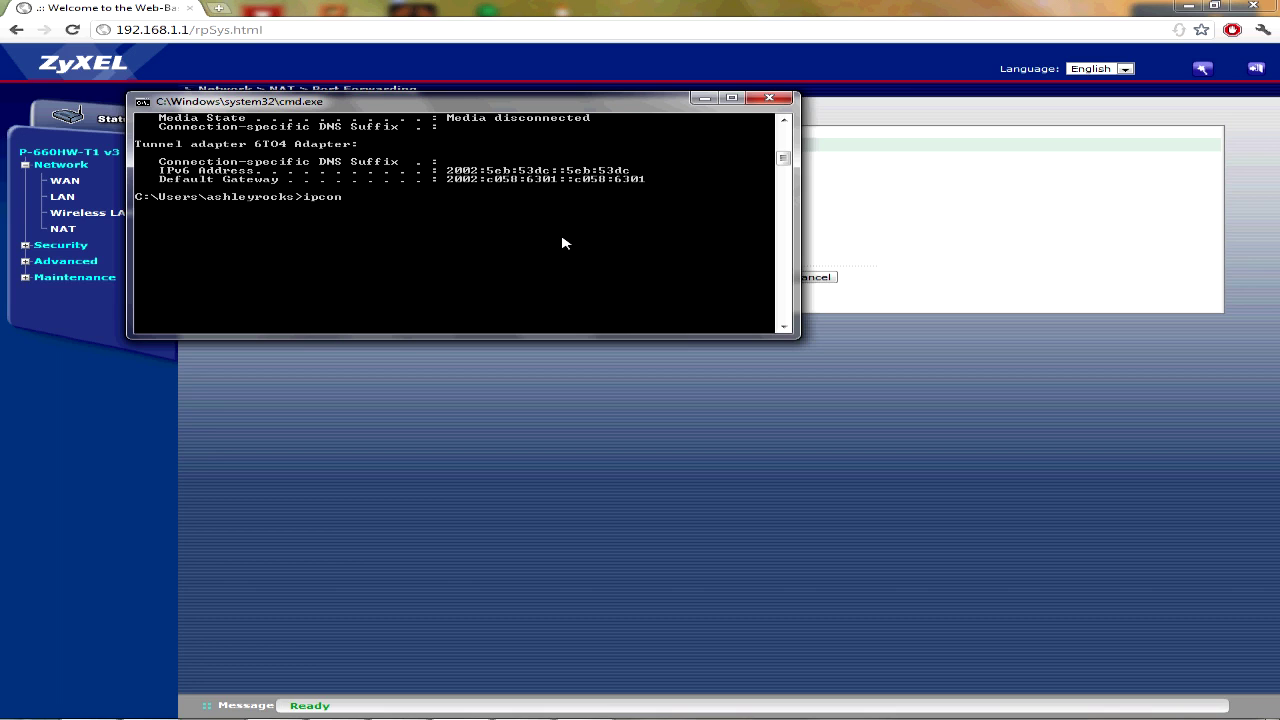
pyautogui.write('g')
pyautogui.press('Return')
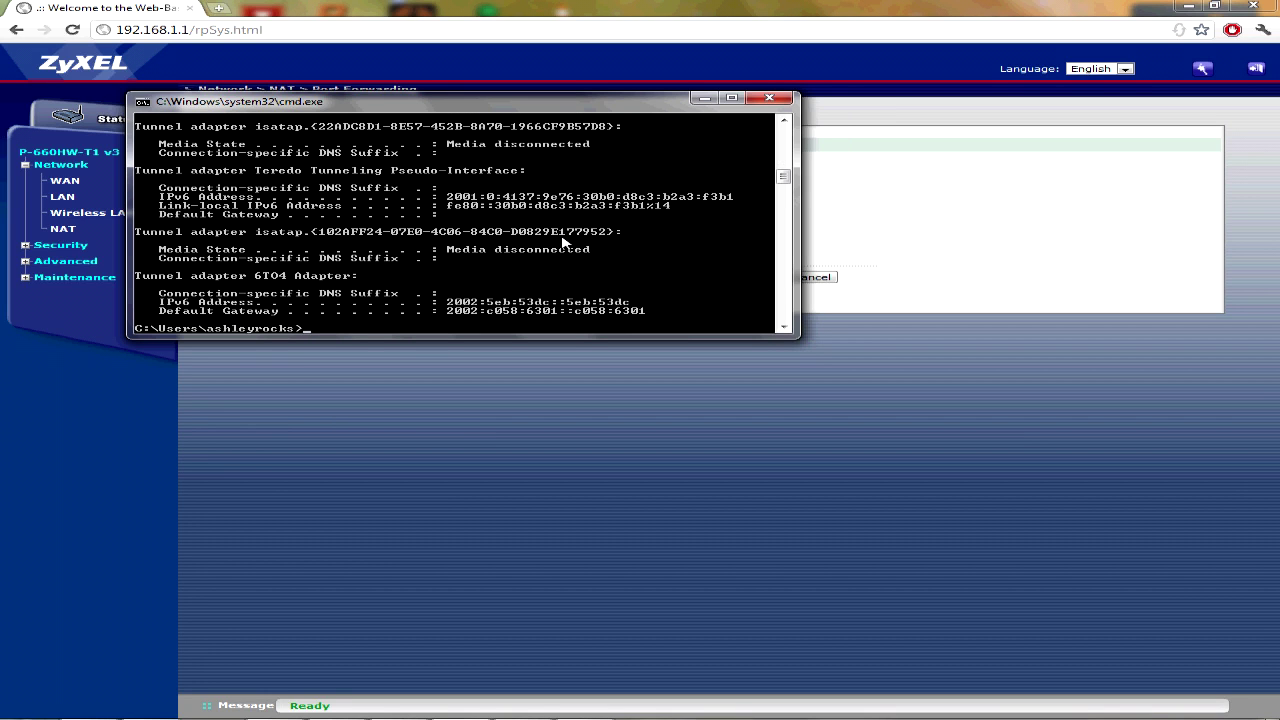
pyautogui.scroll(3, 428, 255)
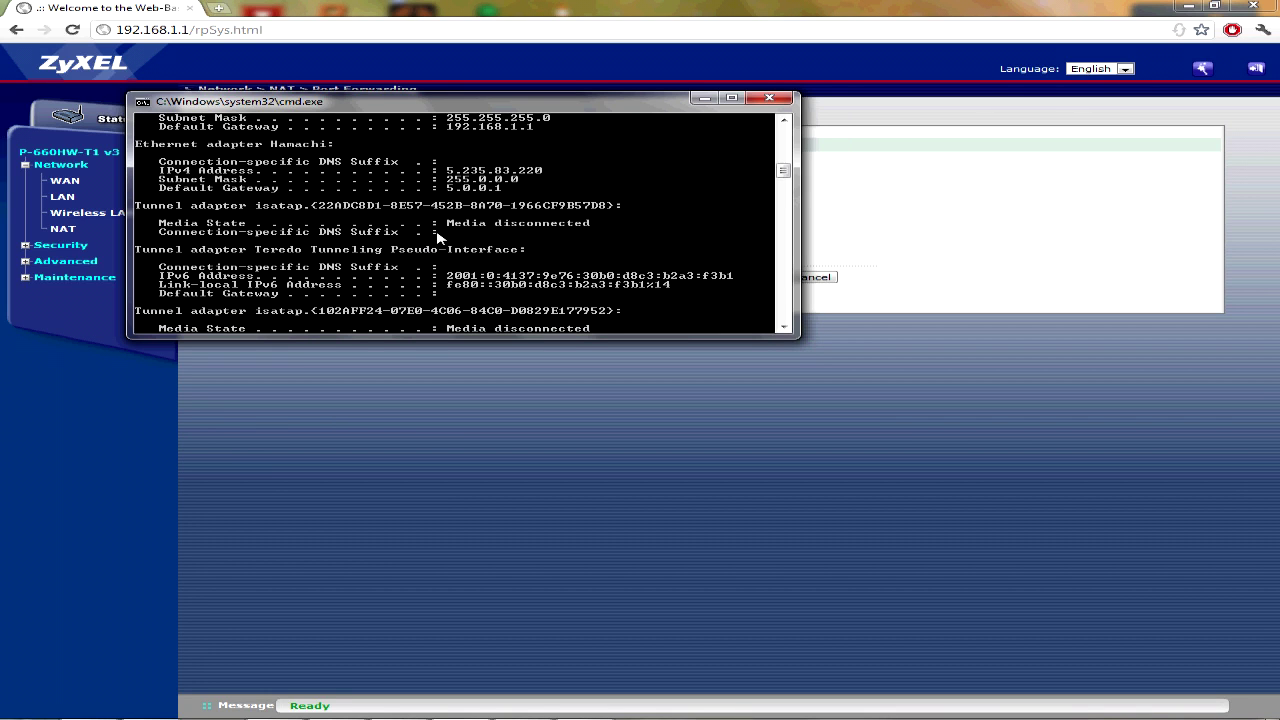
pyautogui.scroll(1, 437, 236)
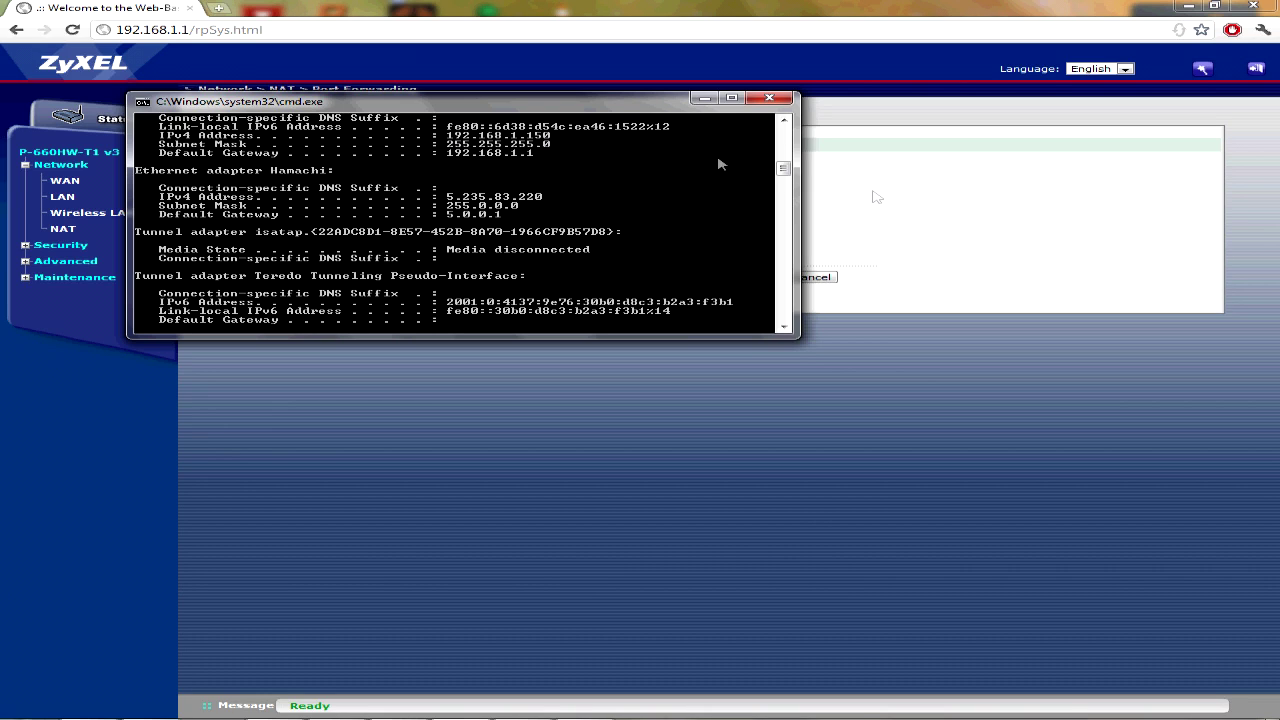
pyautogui.click(960, 240)
# Step: Set the rule's server IP to 192.168.1.150 and apply it, adding row 8
pyautogui.click(674, 240)
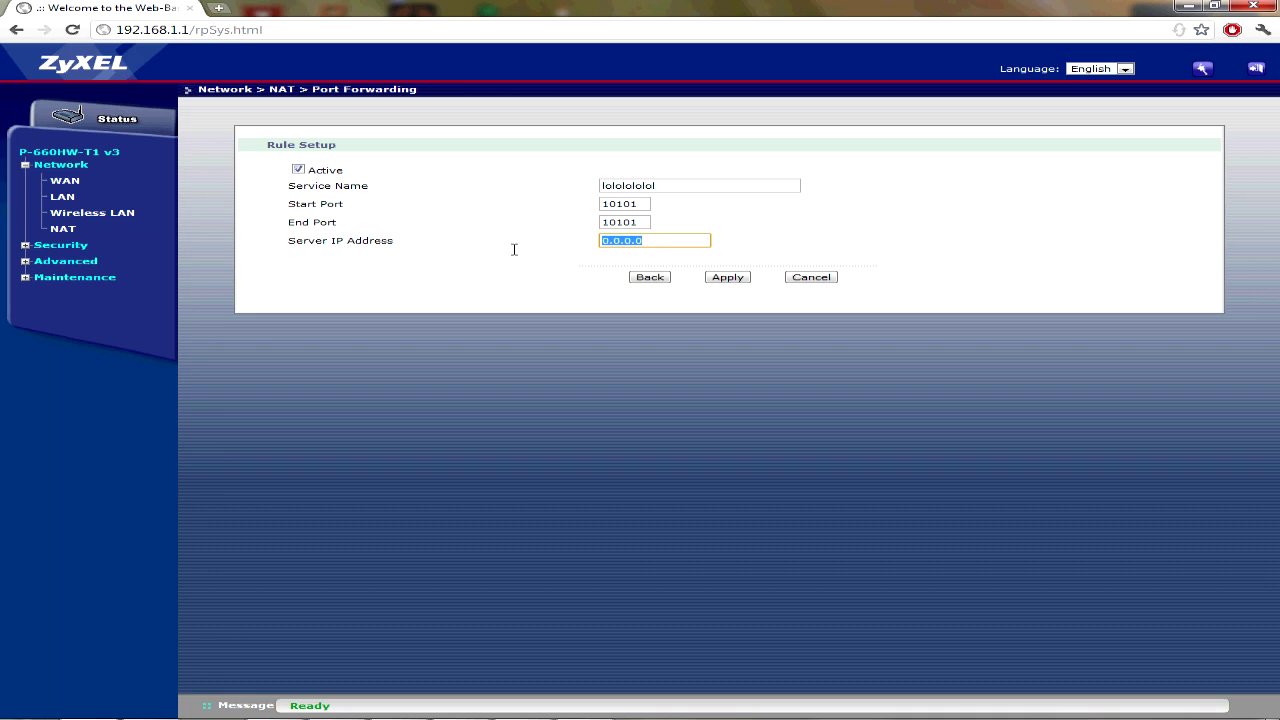
pyautogui.press('BackSpace')
pyautogui.write('1')
pyautogui.click(667, 250)
pyautogui.click(728, 277)
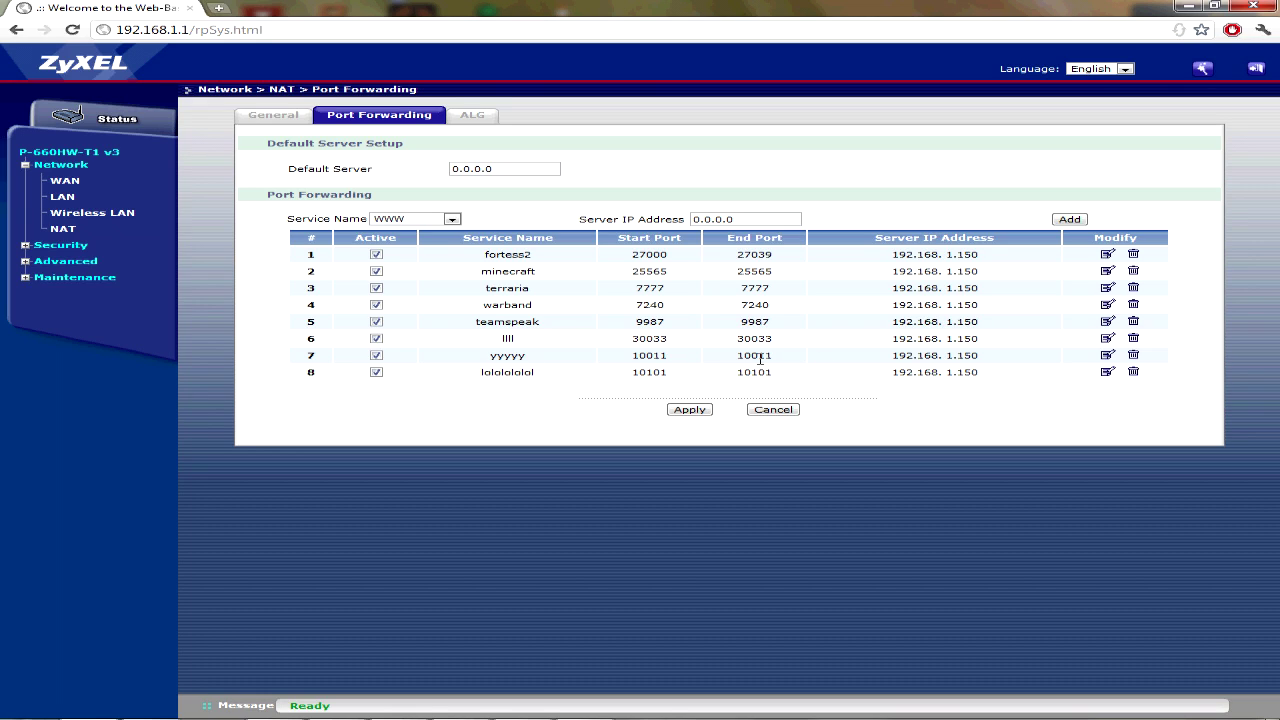
# Step: Restore PFPortChecker and check TCP port 10101 again
pyautogui.moveTo(585, 714)
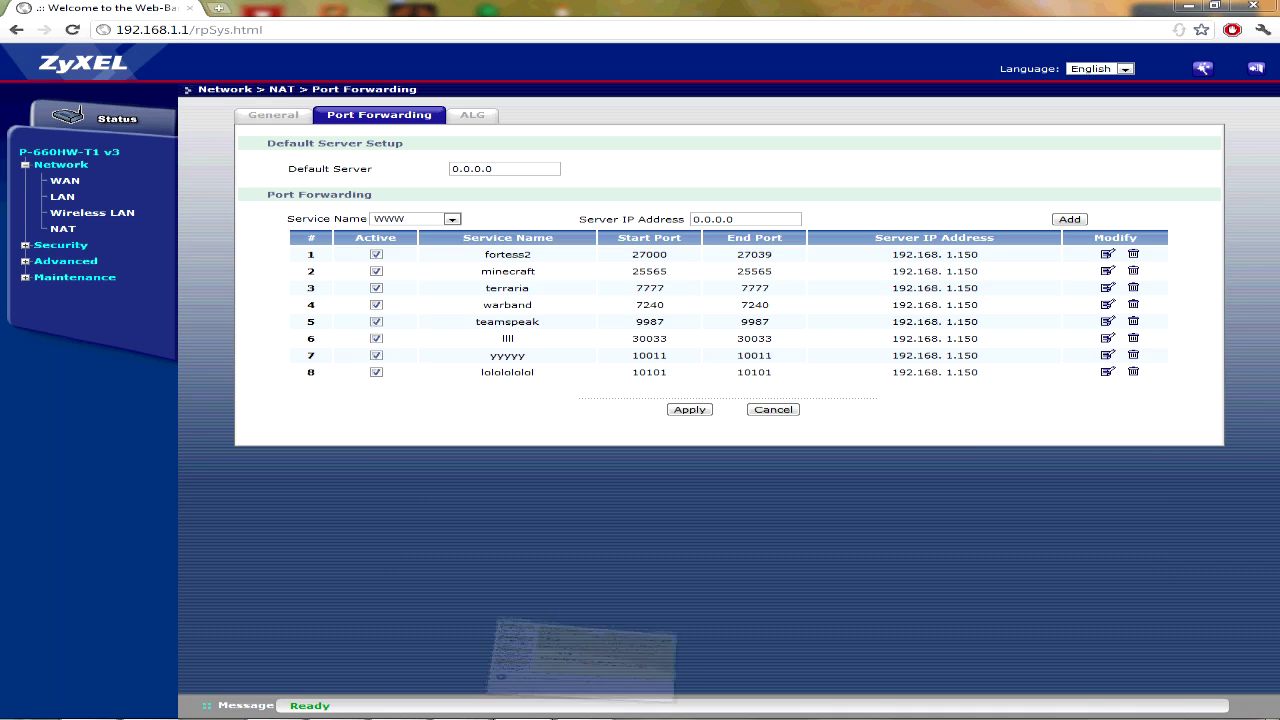
pyautogui.click(493, 716)
pyautogui.click(630, 246)
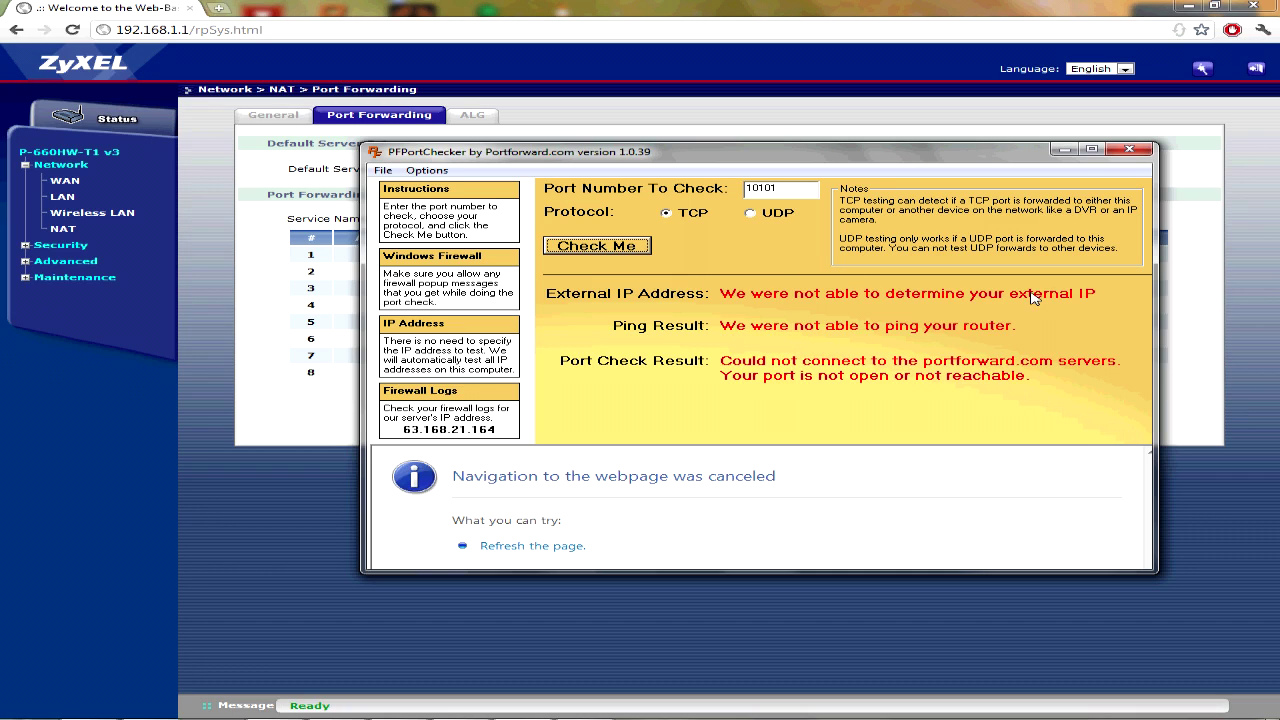
# Step: Rerun the port 10101 check, then pause the screen recording from its tray icon
pyautogui.click(580, 247)
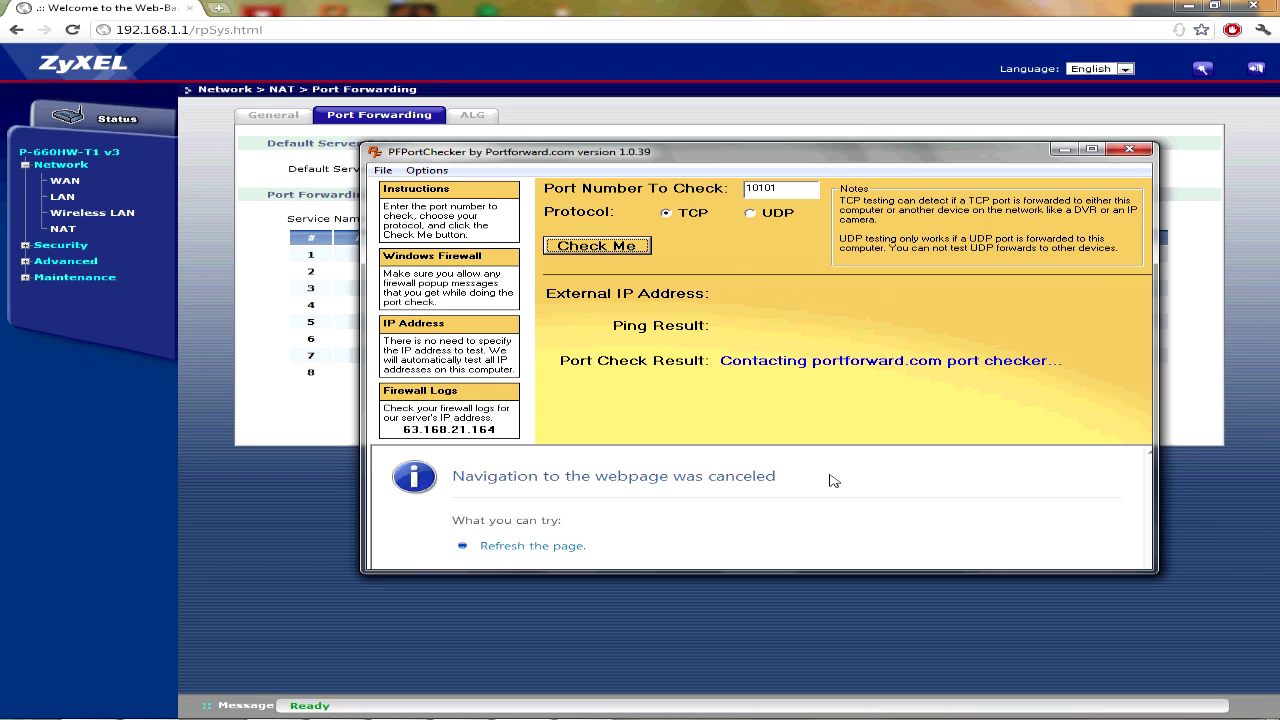
pyautogui.click(1104, 719)
pyautogui.rightClick(1147, 611)
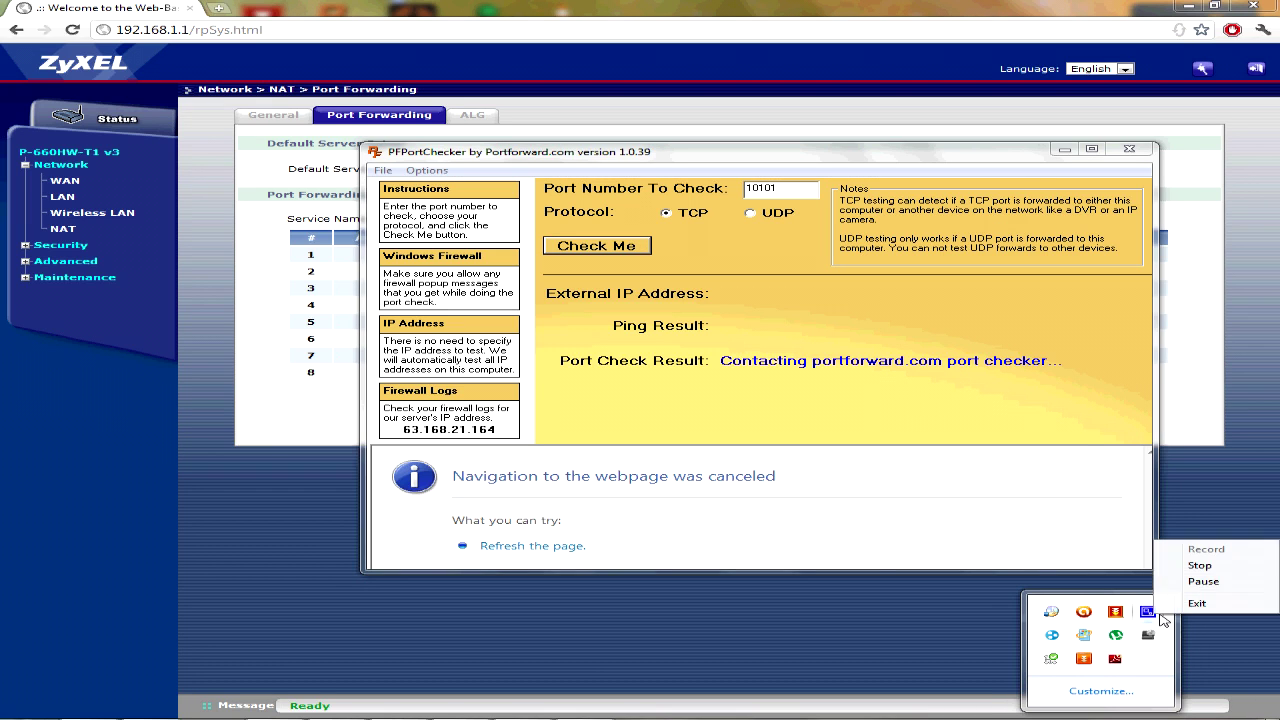
pyautogui.click(1201, 581)
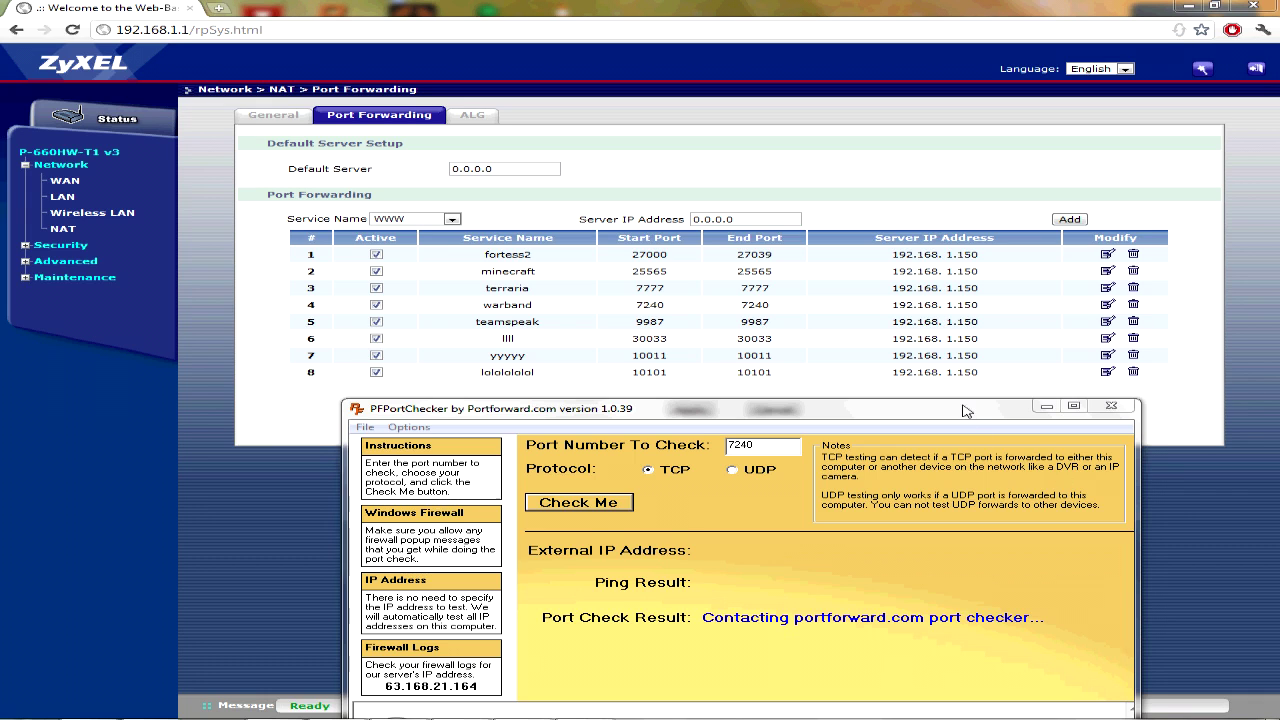
# Step: Reposition PFPortChecker around the forwarding table until port 7240 reports not open or unreachable
pyautogui.moveTo(969, 409); pyautogui.dragTo(876, 715)
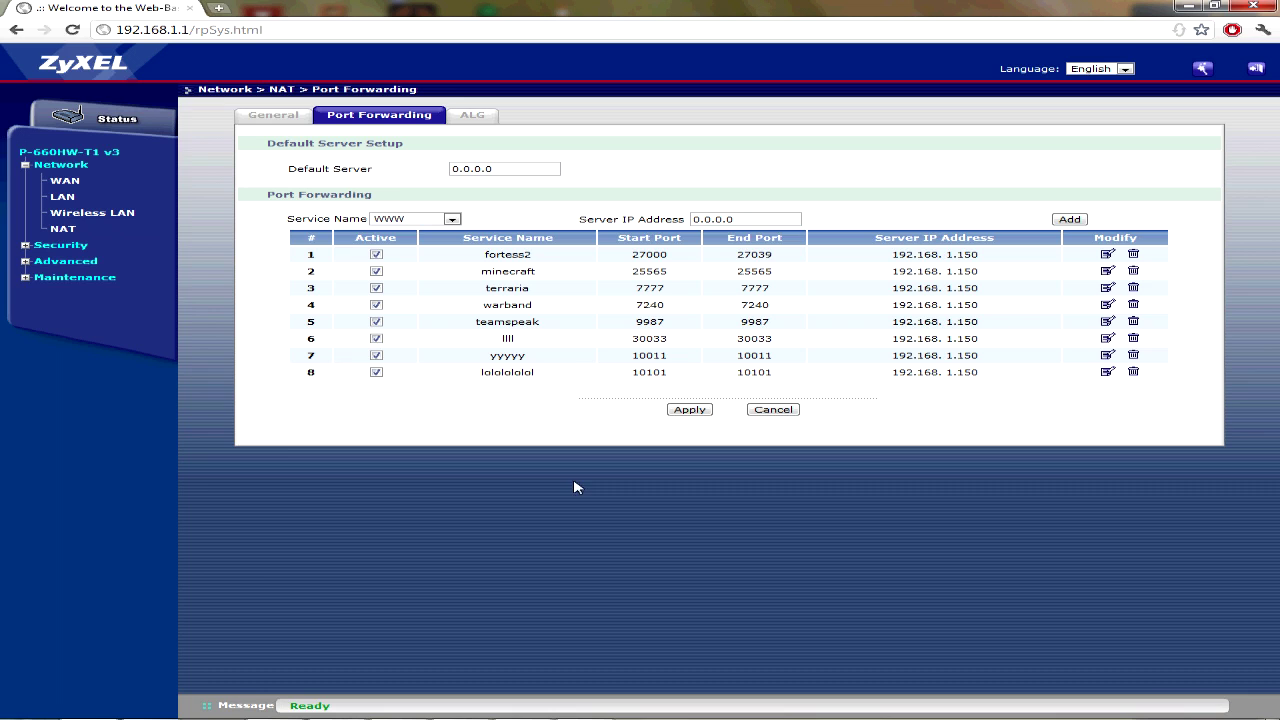
pyautogui.moveTo(876, 715); pyautogui.dragTo(897, 157)
pyautogui.click(877, 163)
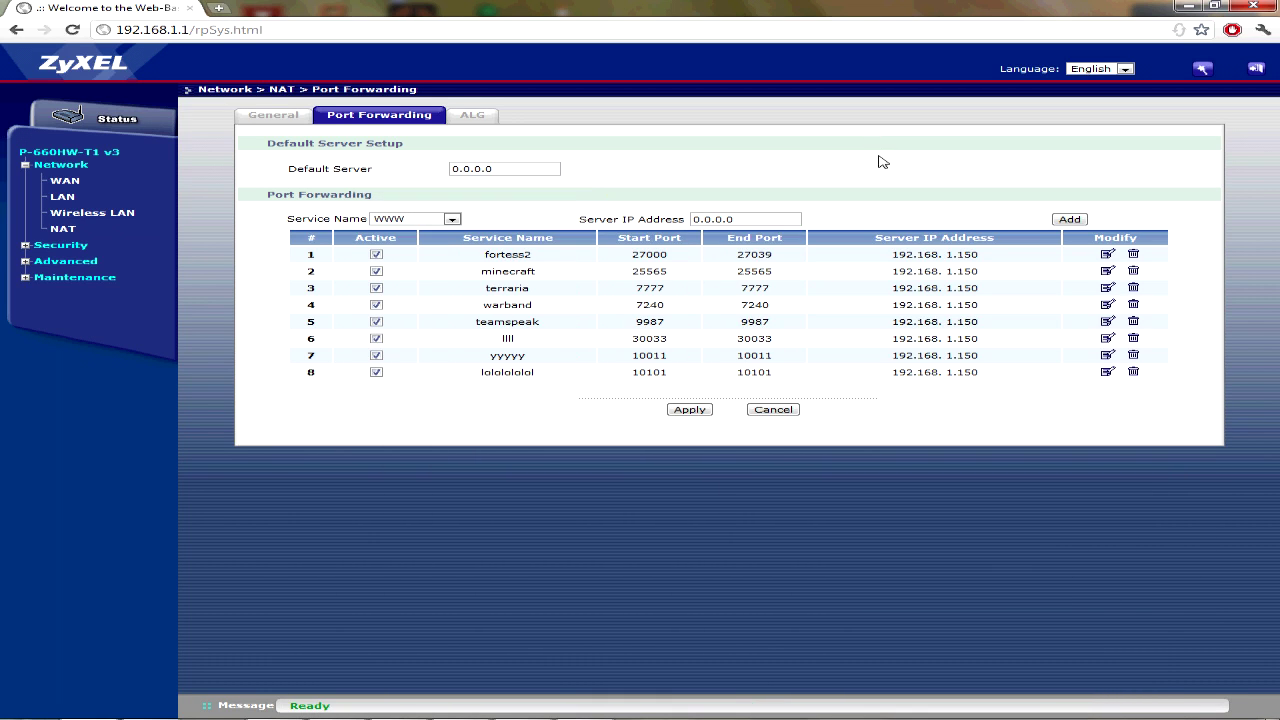
pyautogui.hotkey('alt', 'Tab')
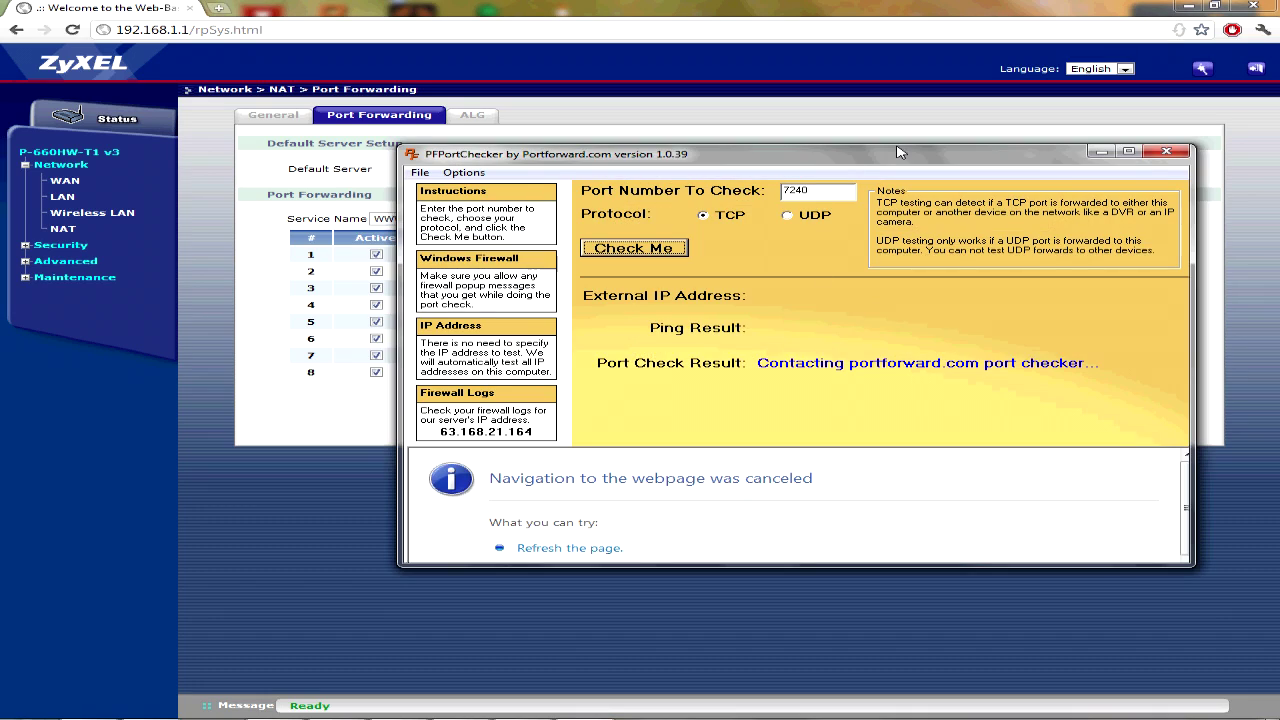
pyautogui.moveTo(907, 157); pyautogui.dragTo(978, 265)
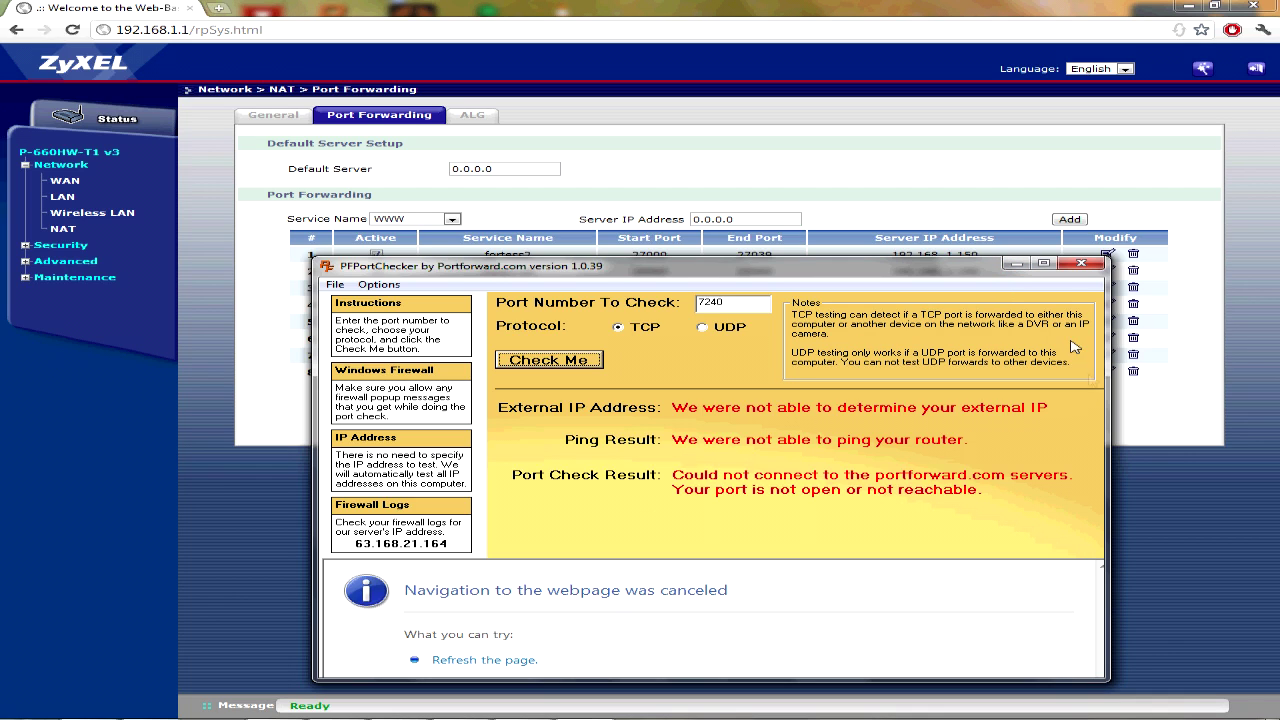
pyautogui.moveTo(971, 268); pyautogui.dragTo(953, 205)
pyautogui.click(1101, 719)
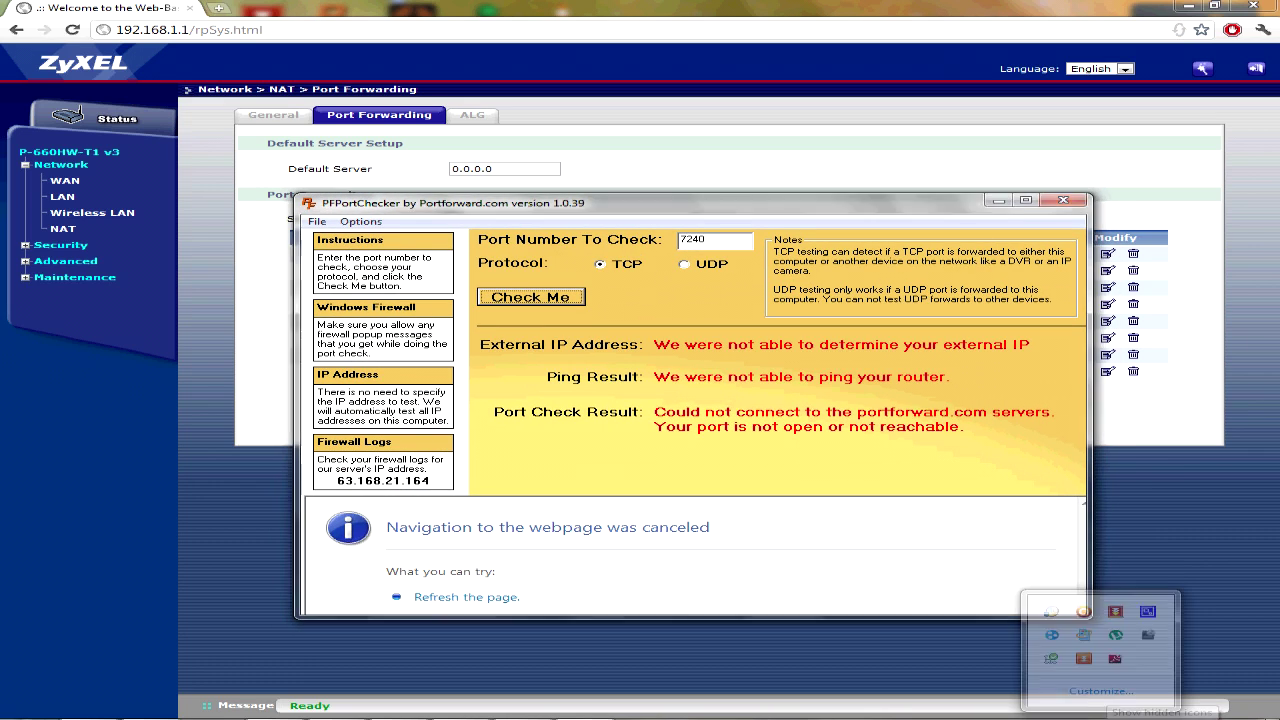